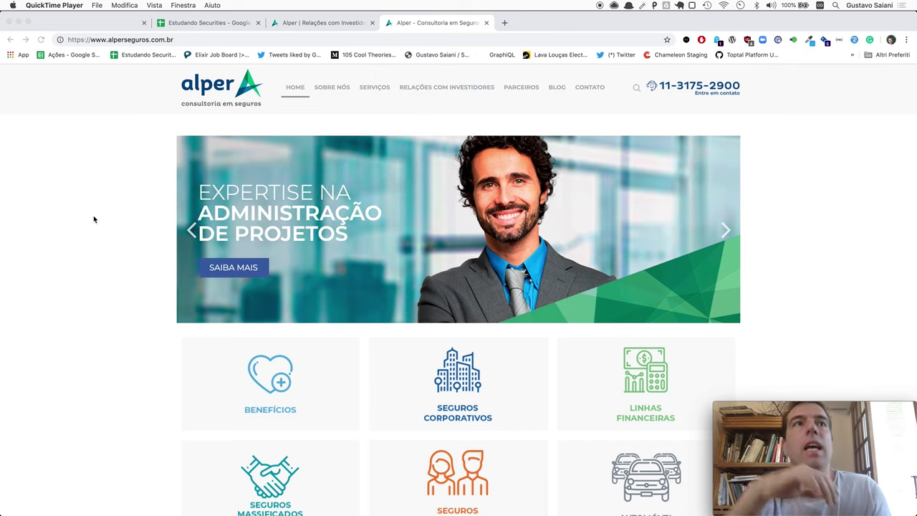
- Open the Naive Investor YouTube channel in a new tab, view its home page and close the tab
left_click(94, 219)
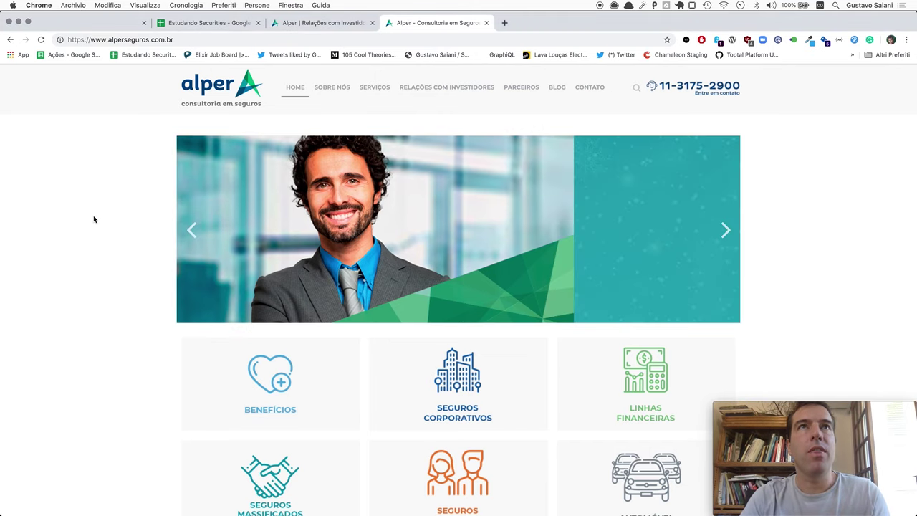
key("super+t")
type("nai")
key("Down")
key("Return")
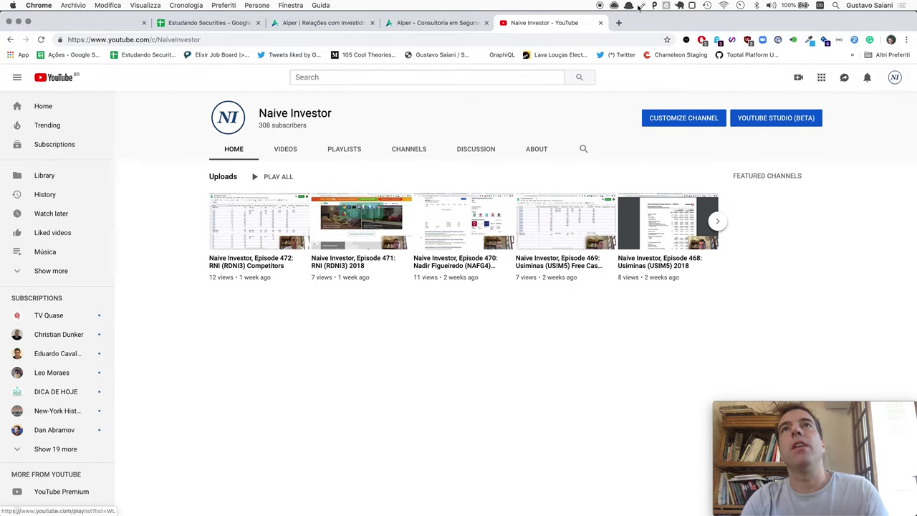
left_click(601, 24)
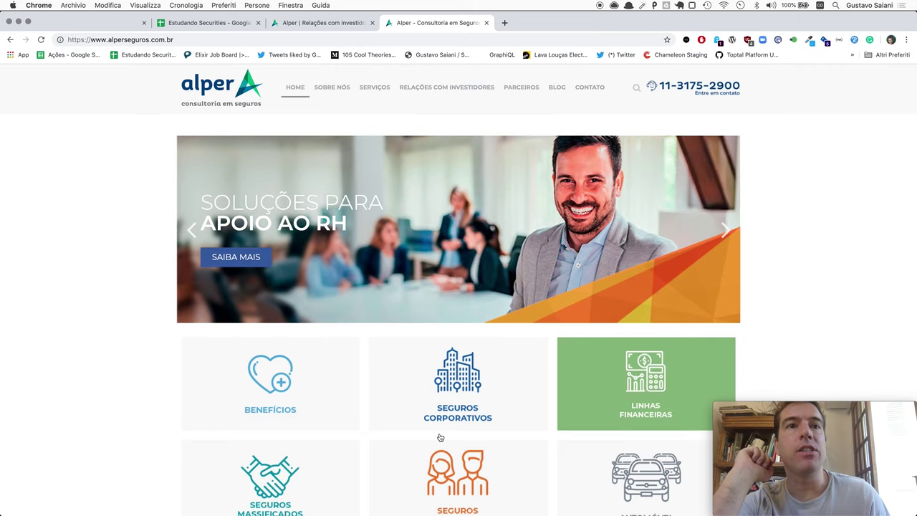
- Look over the Alper home page and switch to the Alper Seguros rows in the Estudando Securities spreadsheet
scroll(442, 437, "down", 3)
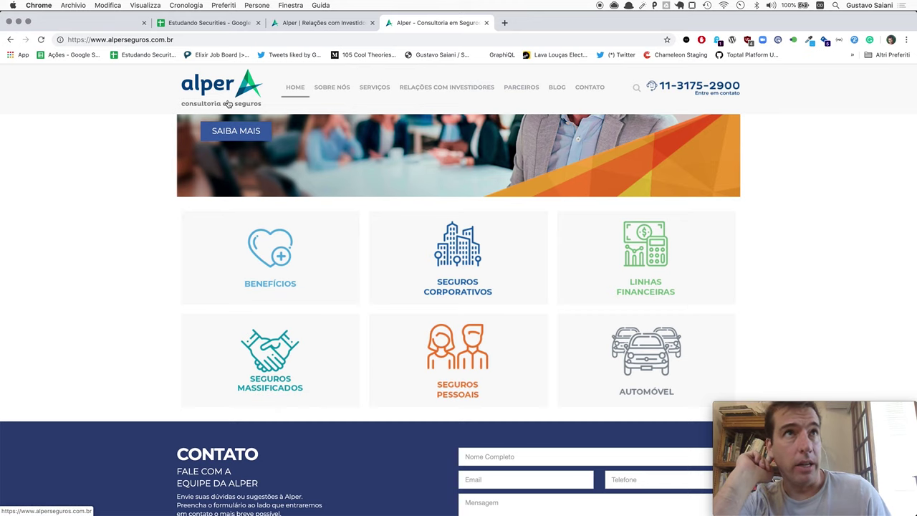
scroll(158, 205, "up", 4)
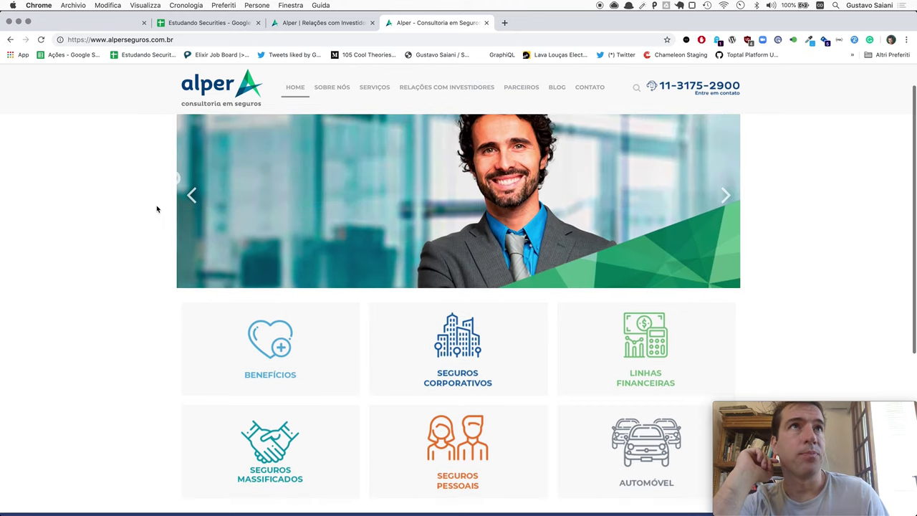
left_click(144, 23)
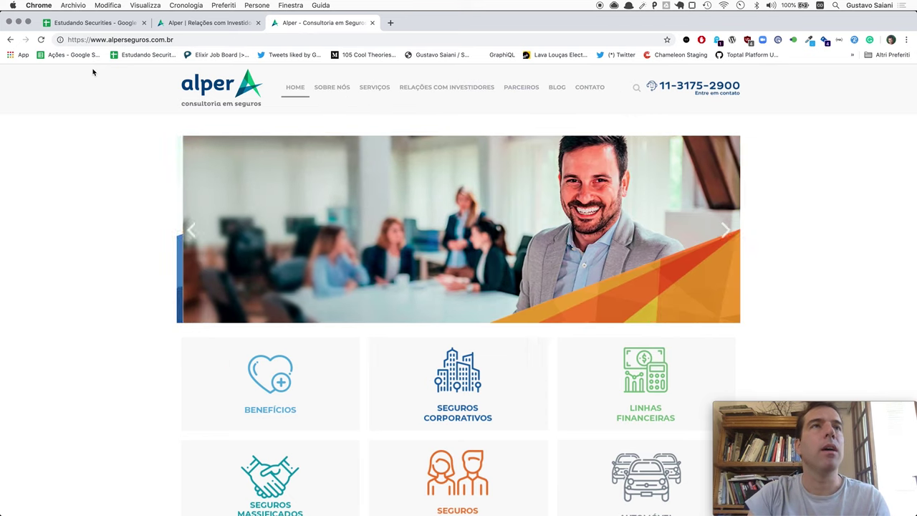
left_click(91, 23)
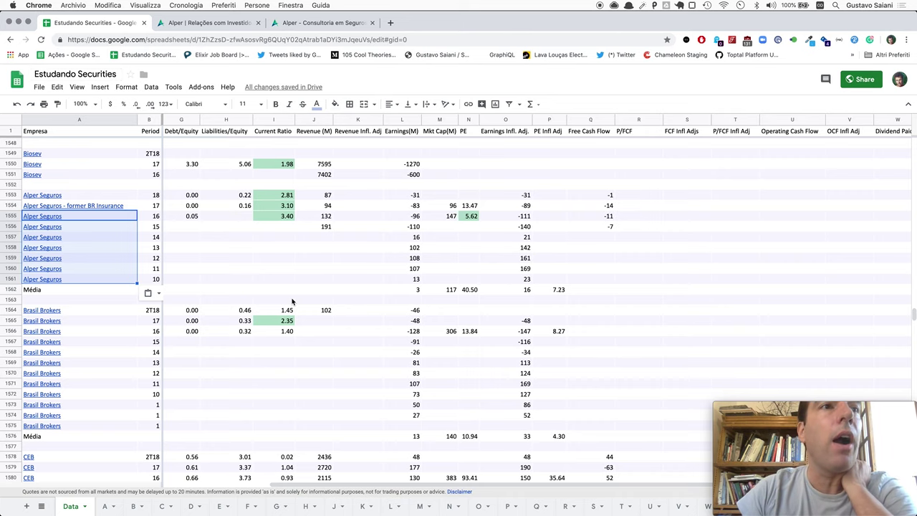
scroll(292, 302, "up", 1)
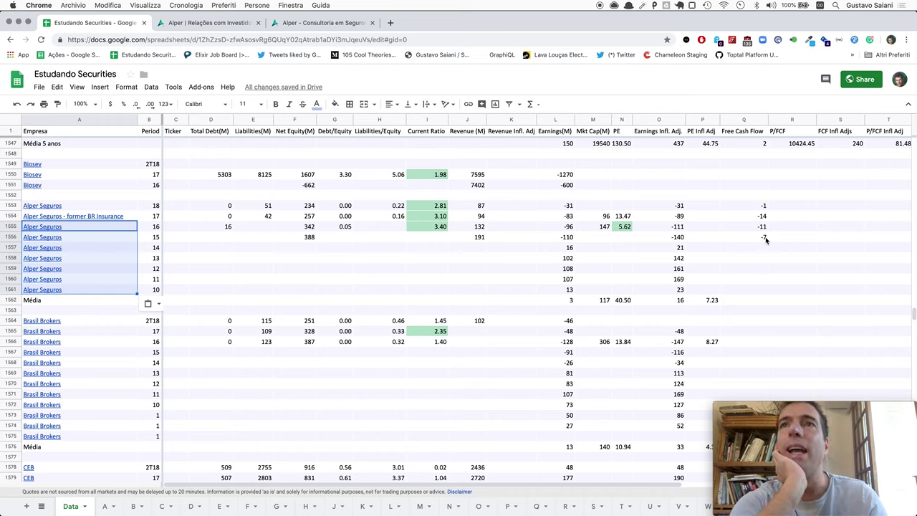
- Switch to ALPER_DFP 2018.pdf in Preview and, from page 20 onward, look up the consolidated net equity for 2018
key("super+Tab")
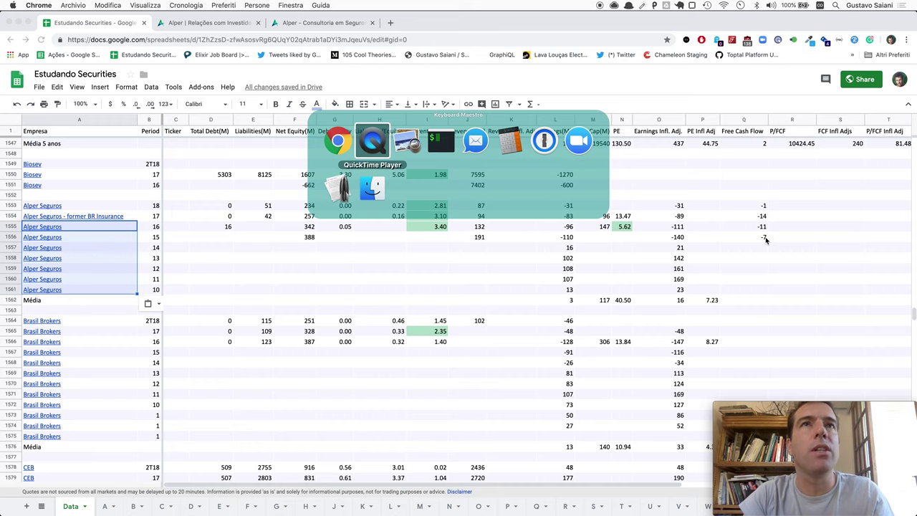
key("super+Tab")
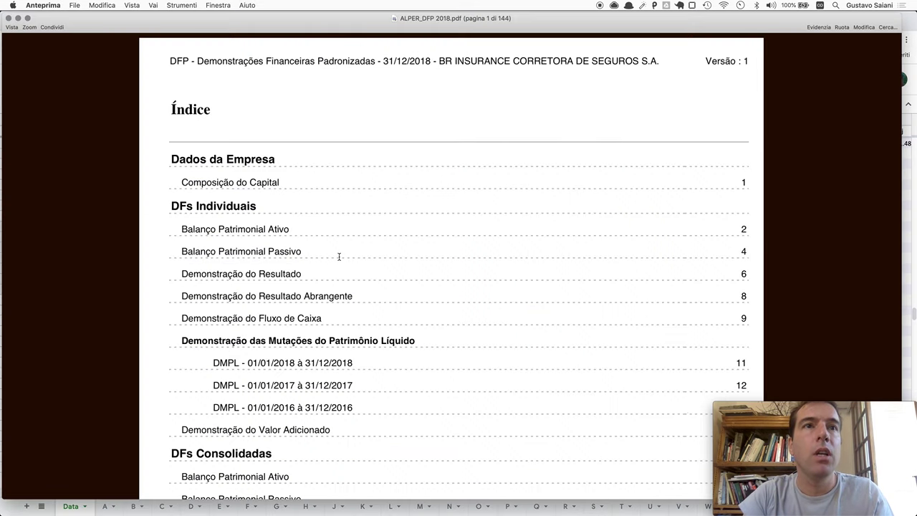
scroll(339, 257, "down", 3)
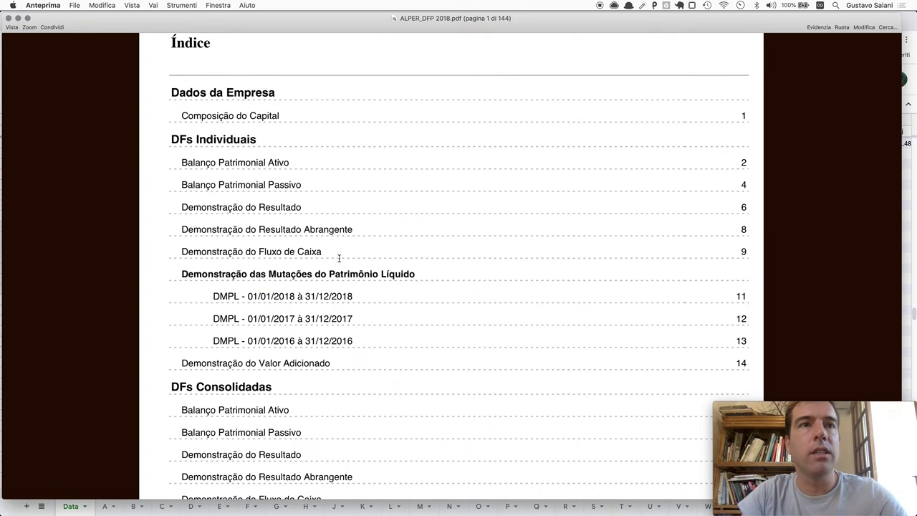
scroll(339, 257, "down", 3)
key("super+alt+g")
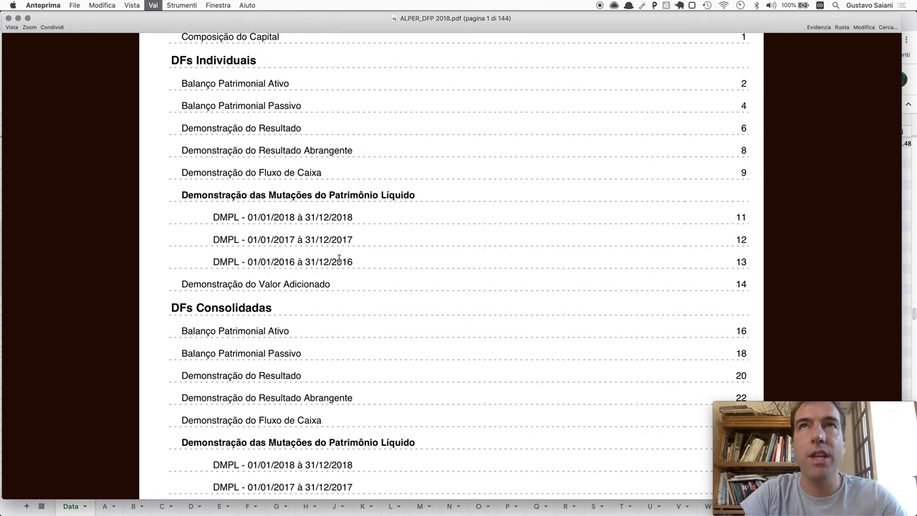
type("20")
key("Return")
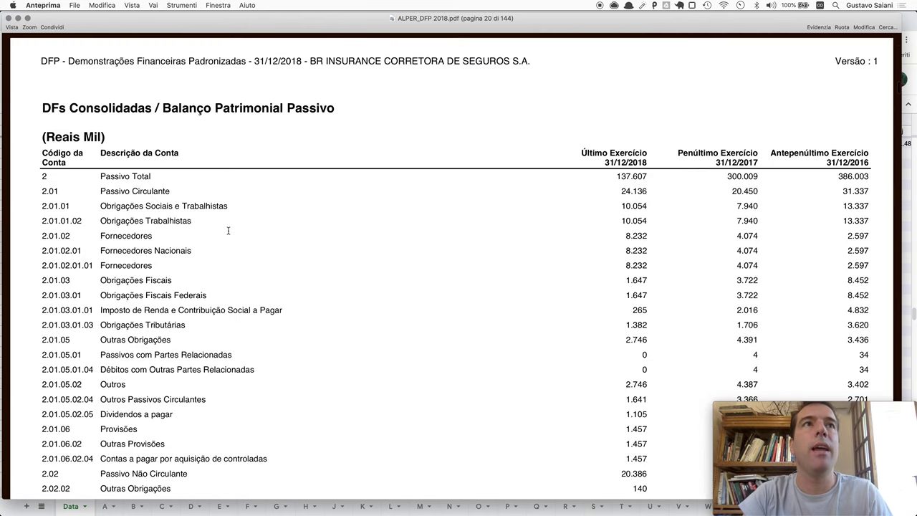
scroll(227, 229, "down", 3)
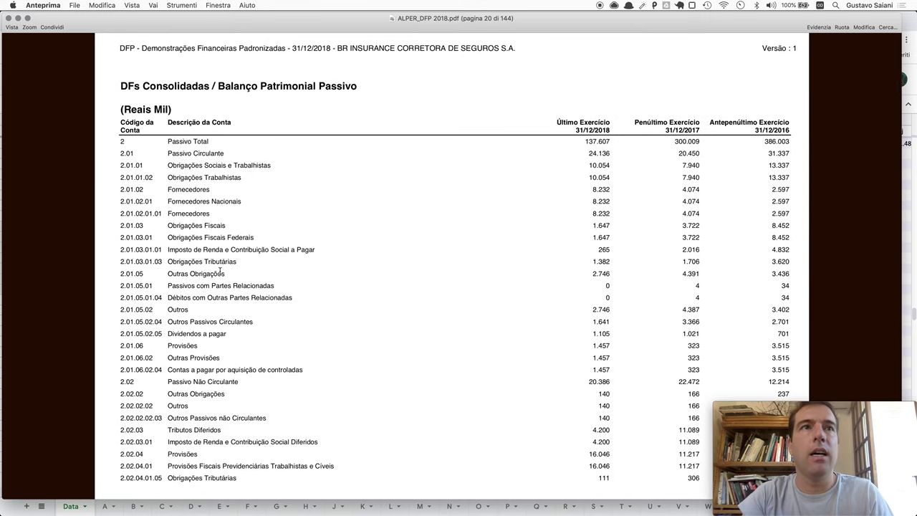
scroll(220, 270, "down", 10)
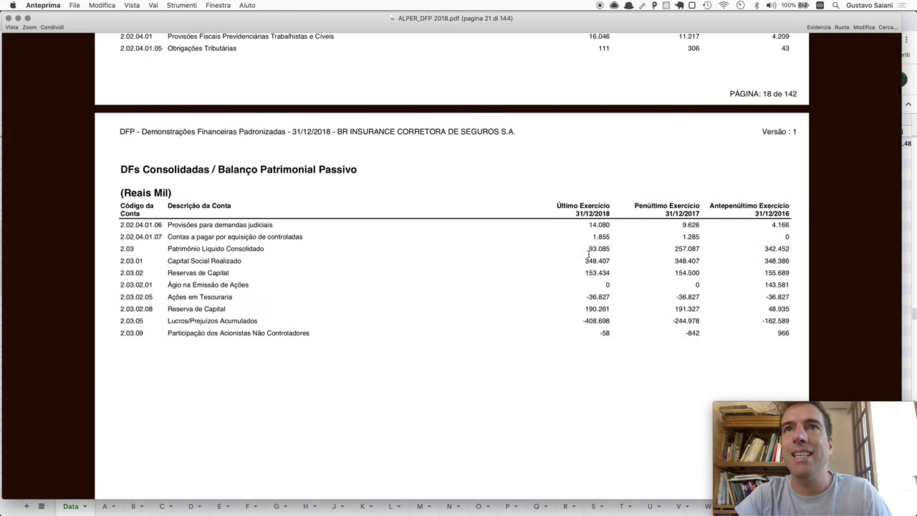
- Switch to the spreadsheet in Chrome and set the 2018 Net Equity of Alper Seguros to 93
key("super+Tab")
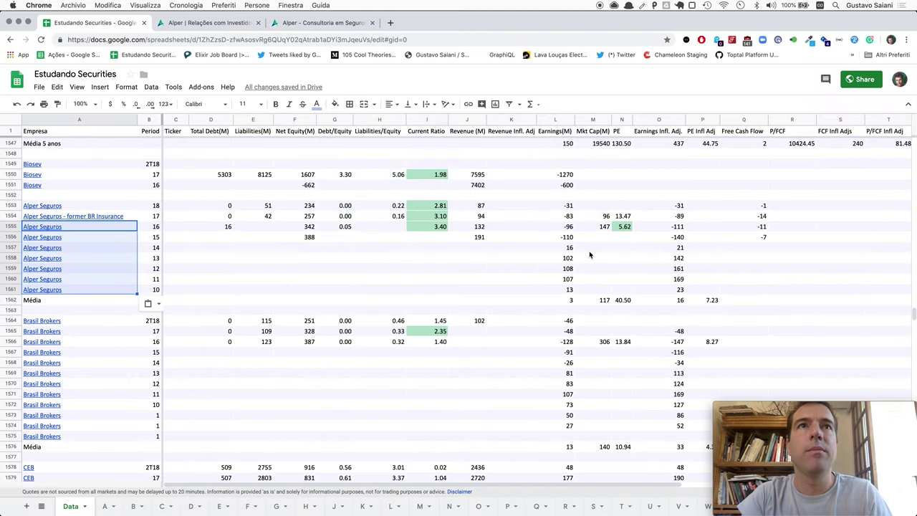
left_click(480, 208)
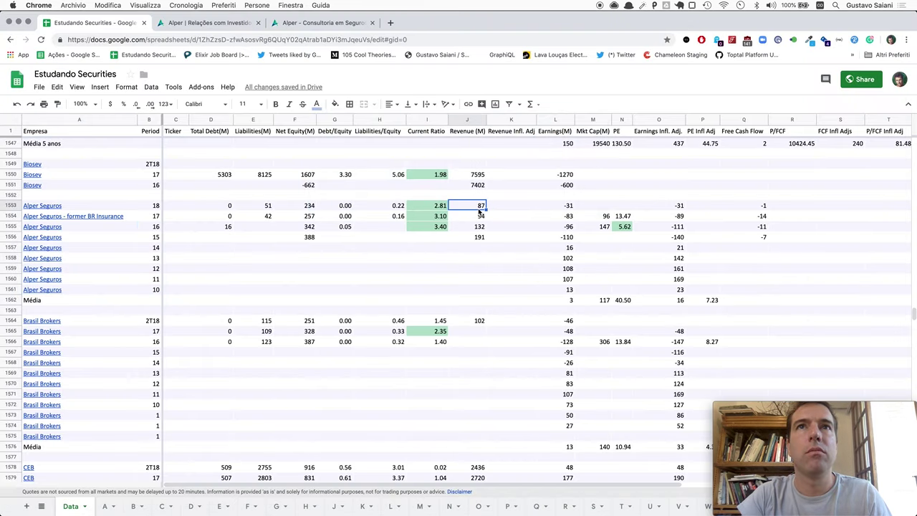
left_click(306, 207)
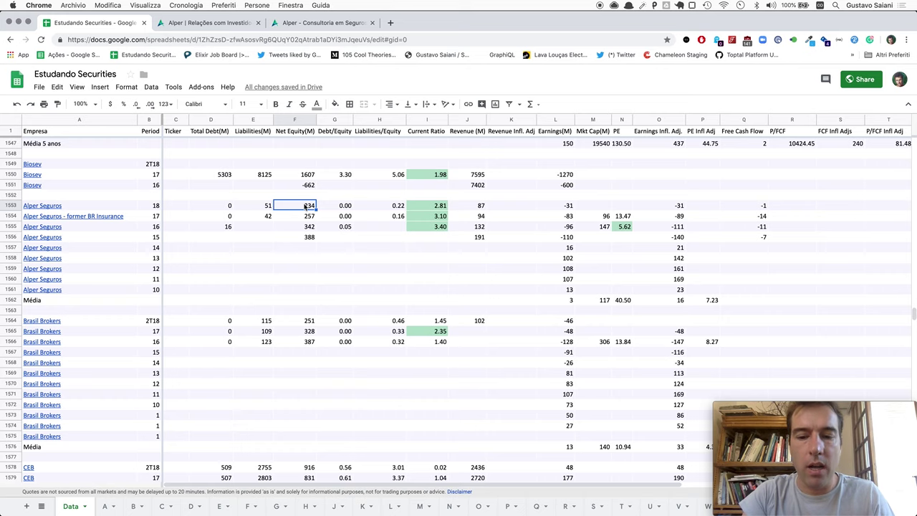
- Return to the PDF, check the consolidated 2018 current and non-current liabilities, and enter 24 in Calculator
key("super+Tab")
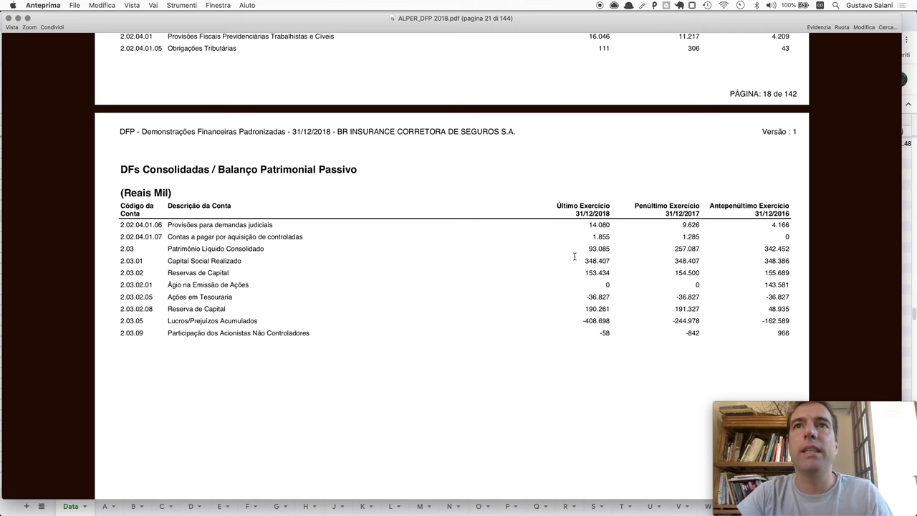
scroll(574, 256, "up", 10)
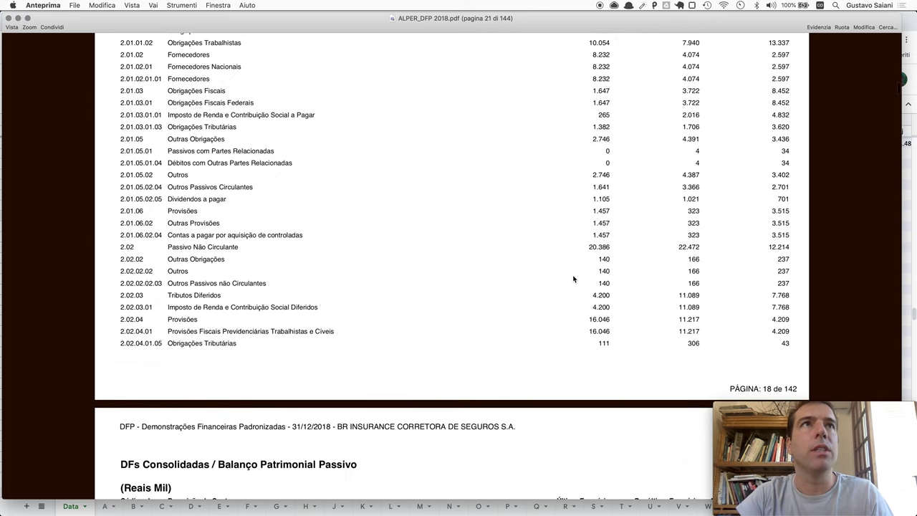
scroll(575, 293, "up", 3)
key("super+Tab")
key("super+shift+Tab")
key("super+shift+Tab")
key("super+shift+Tab")
key("super+shift+Tab")
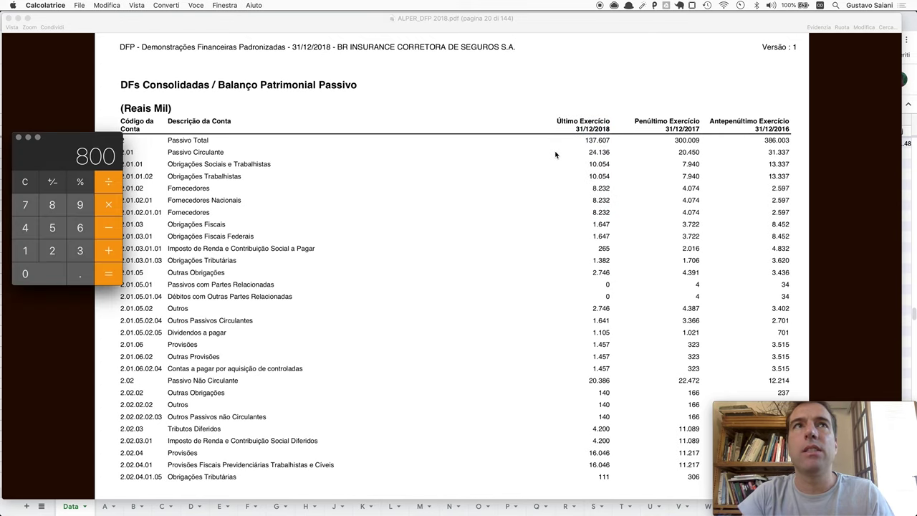
type("24")
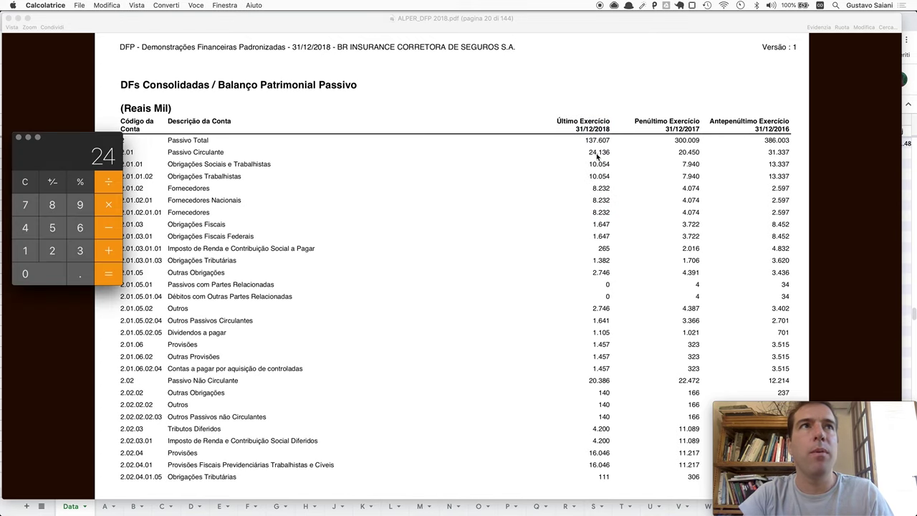
scroll(420, 271, "down", 1)
scroll(419, 271, "down", 4)
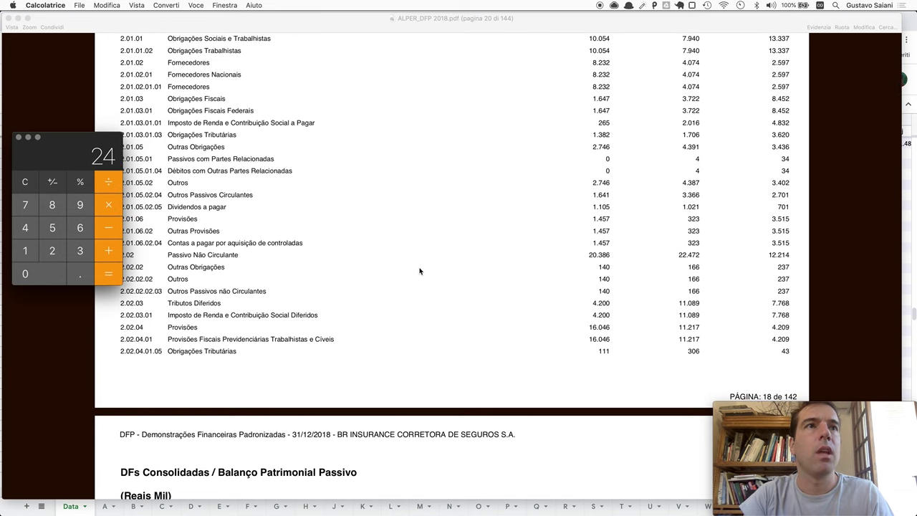
scroll(414, 273, "up", 3)
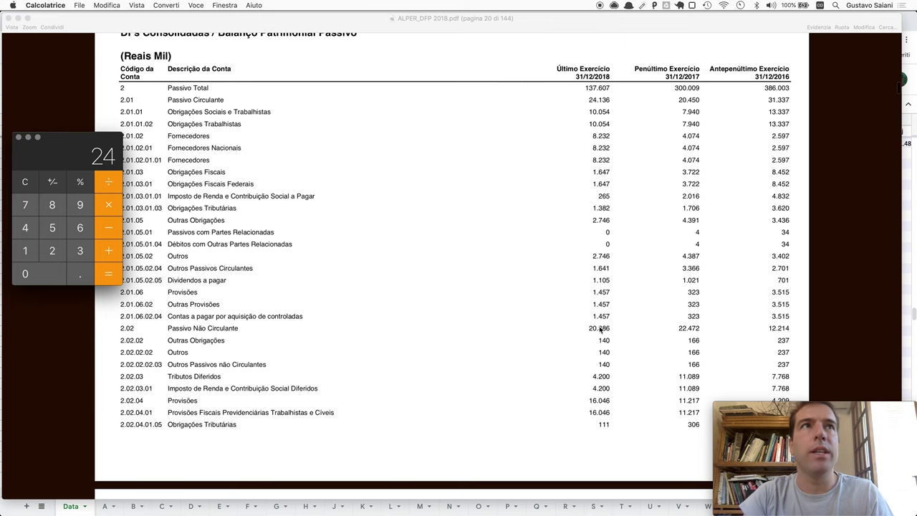
- Switch to the spreadsheet in Chrome and set the 2018 Liabilities of Alper Seguros to 44
key("super+Tab")
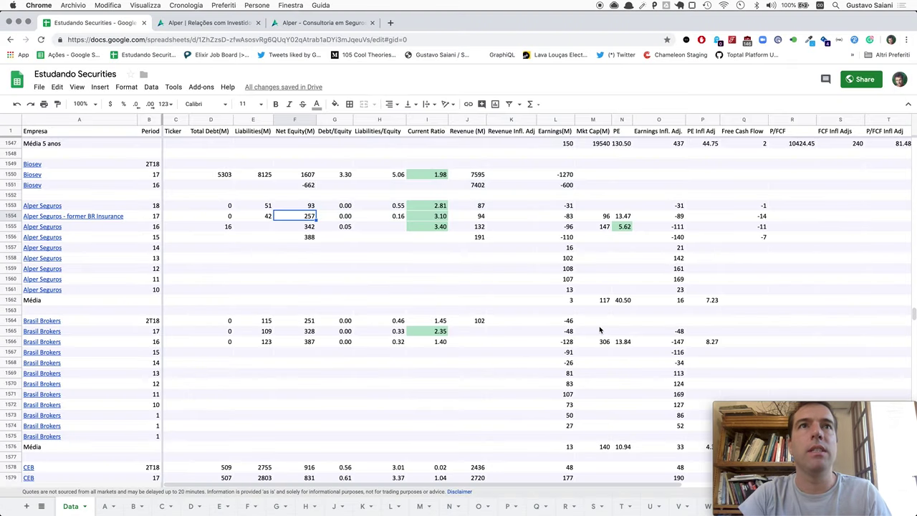
key("Up")
key("Left")
type("44")
key("Left")
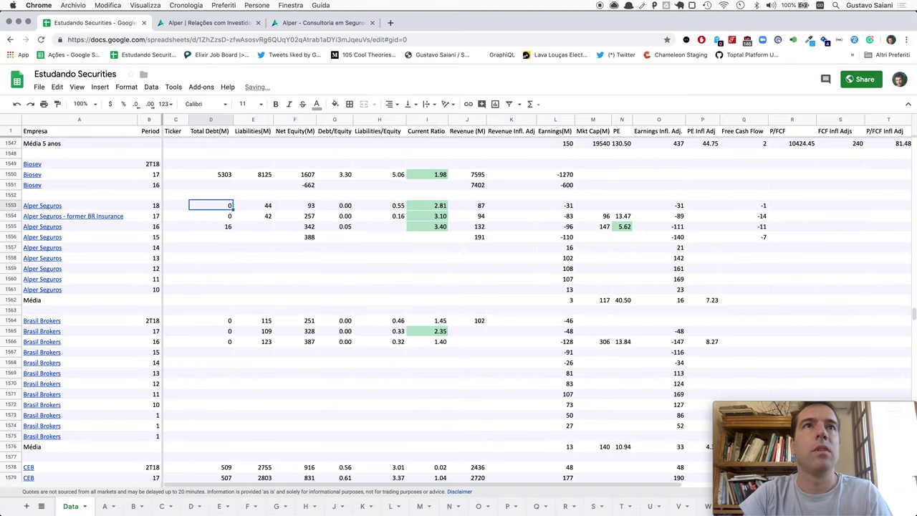
- Check the PDF's consolidated liabilities for debt, and select the 2018 Current Ratio cell of Alper Seguros in the spreadsheet
key("super+Tab")
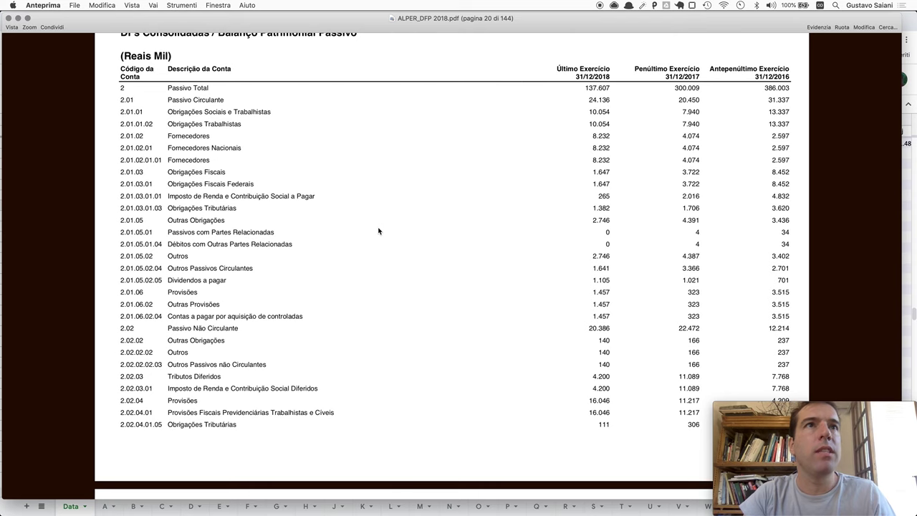
key("super+Tab")
key("Right")
key("Right")
key("Right")
key("Right")
key("Right")
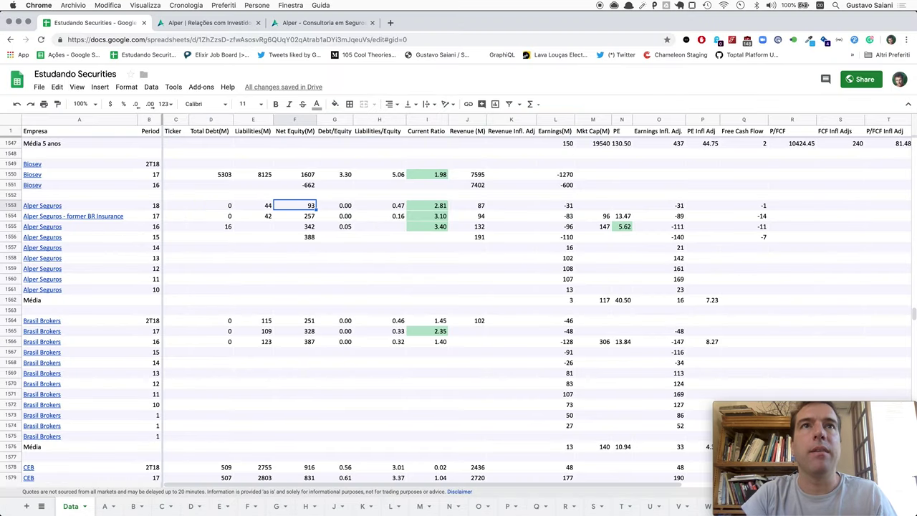
- Look up the 2018 current assets and current liabilities in the PDF's consolidated balance sheets
key("super+Tab")
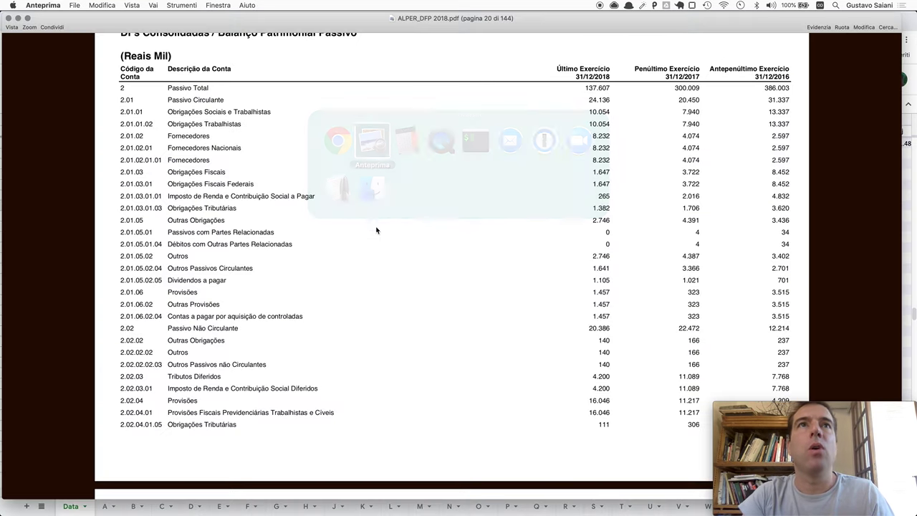
scroll(375, 230, "up", 15)
scroll(371, 188, "up", 10)
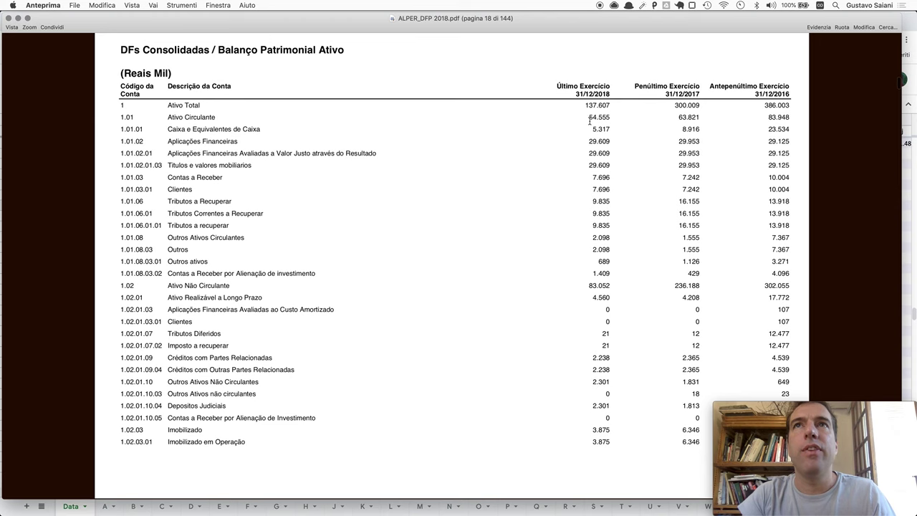
scroll(562, 211, "down", 15)
scroll(563, 211, "down", 8)
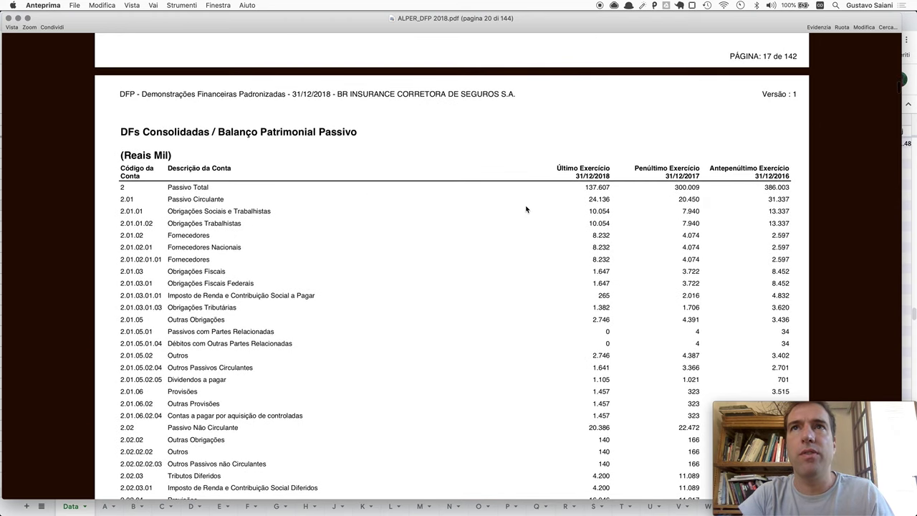
- Switch to Calculator and divide 55 by 24 to get the 2018 current ratio
key("super+Tab")
key("super+Tab")
type("2455")
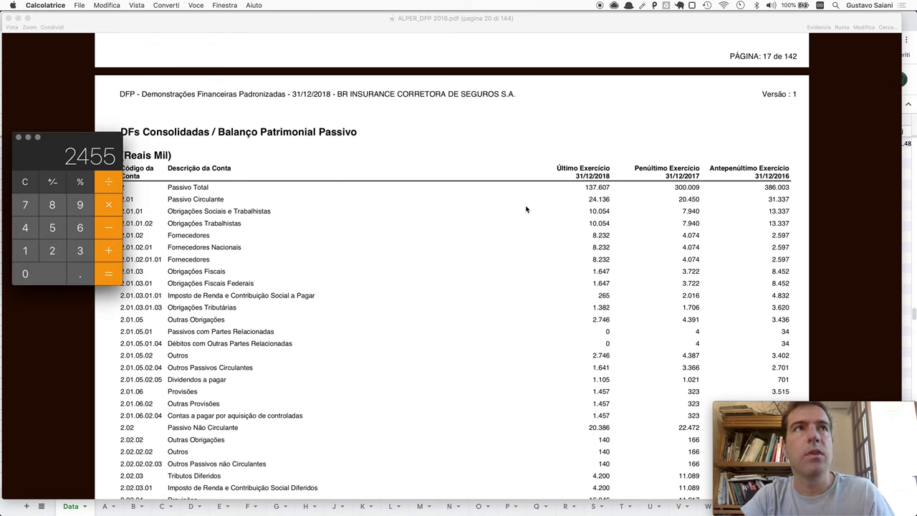
key("Escape")
type("55")
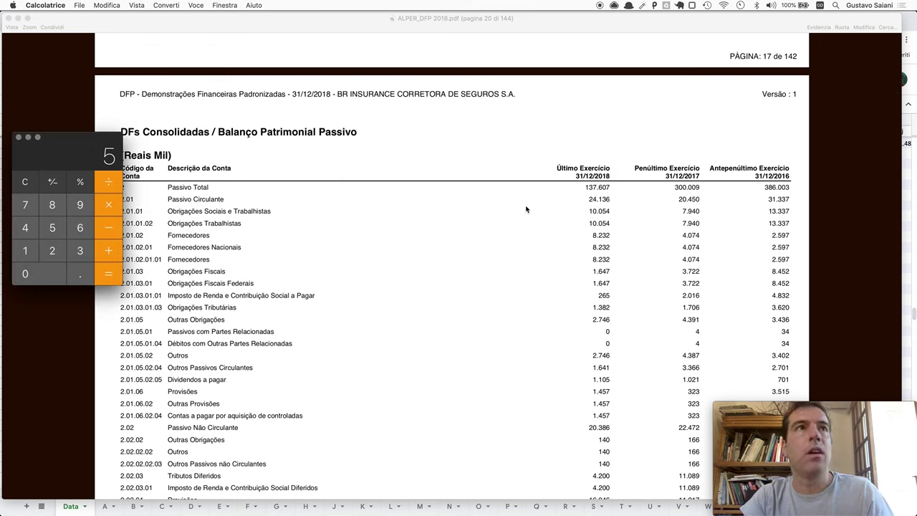
type("/24")
key("Return")
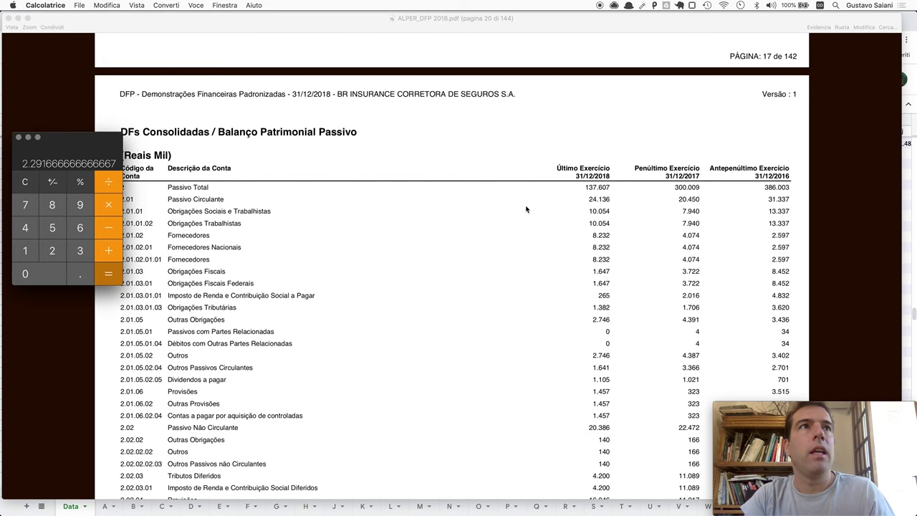
- Switch to the spreadsheet in Chrome and set the 2018 Current Ratio of Alper Seguros to 2.29
key("super+Tab")
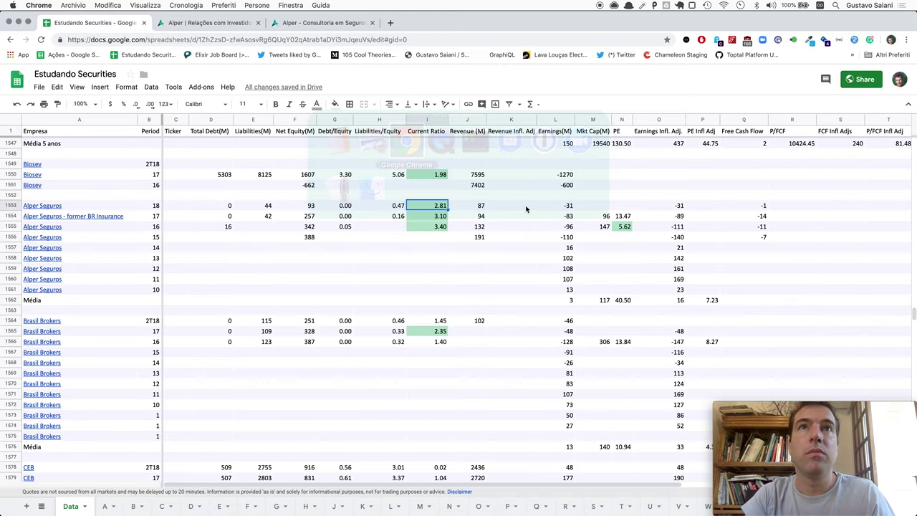
key("Right")
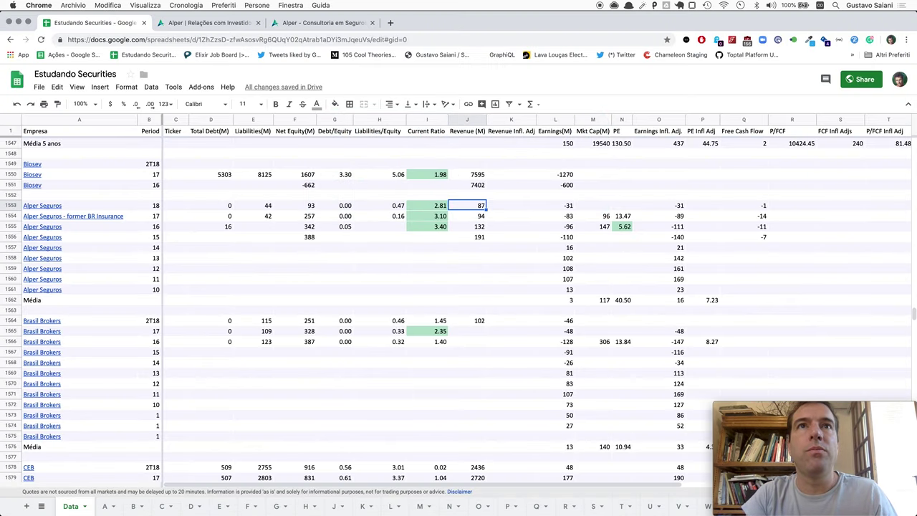
key("Left")
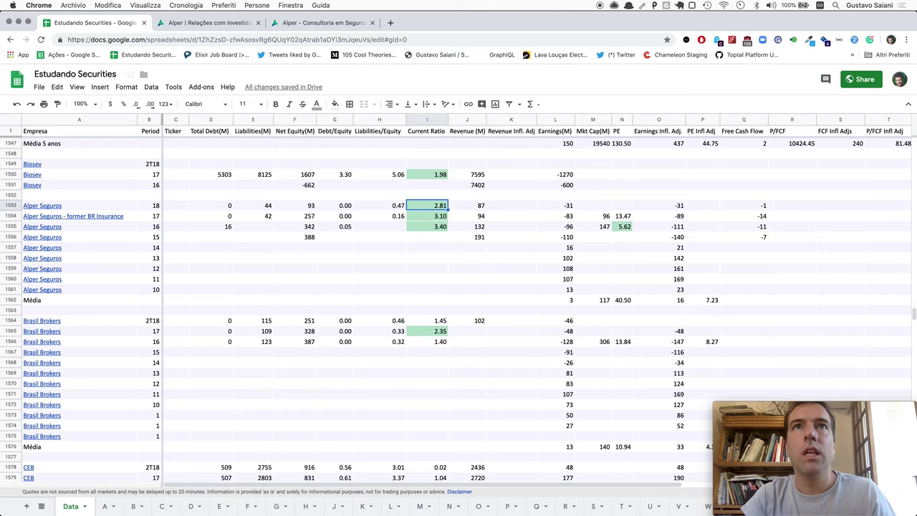
type("2.29")
key("Left")
key("Left")
key("Right")
key("Right")
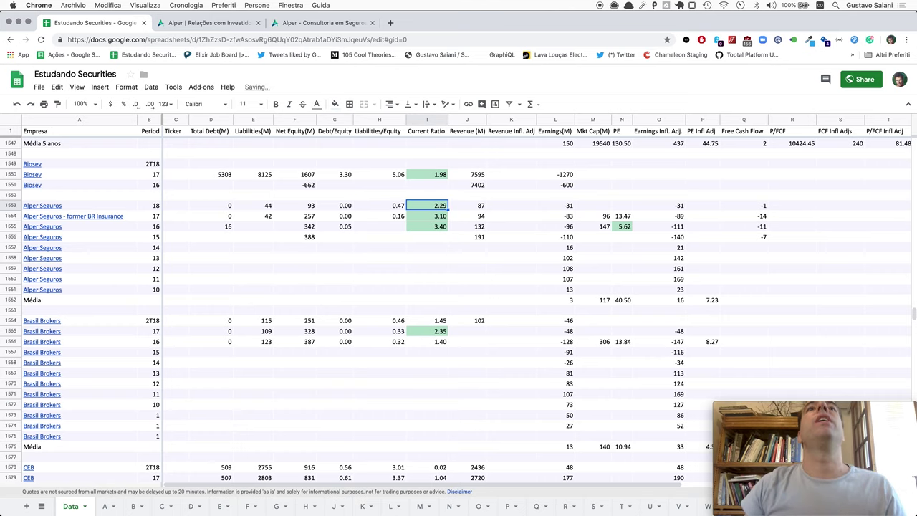
key("Left")
key("Left")
key("Right")
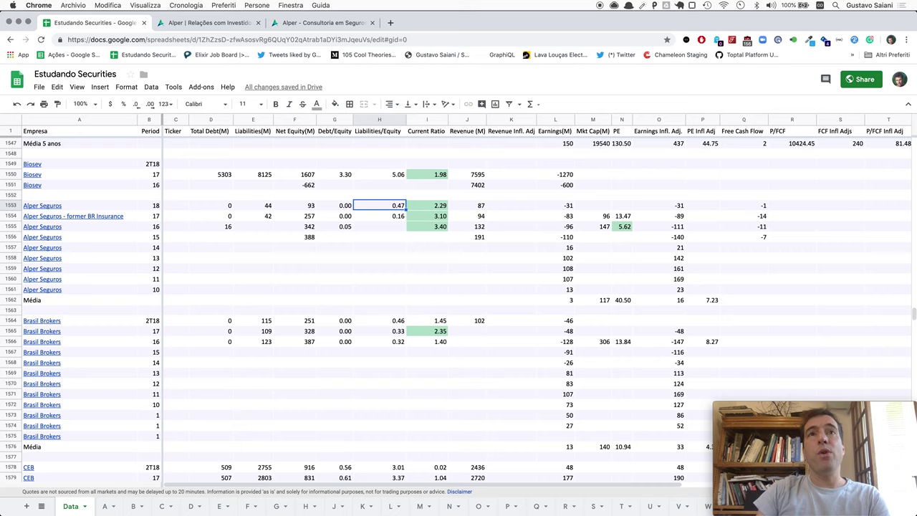
key("Right")
key("Left")
key("Left")
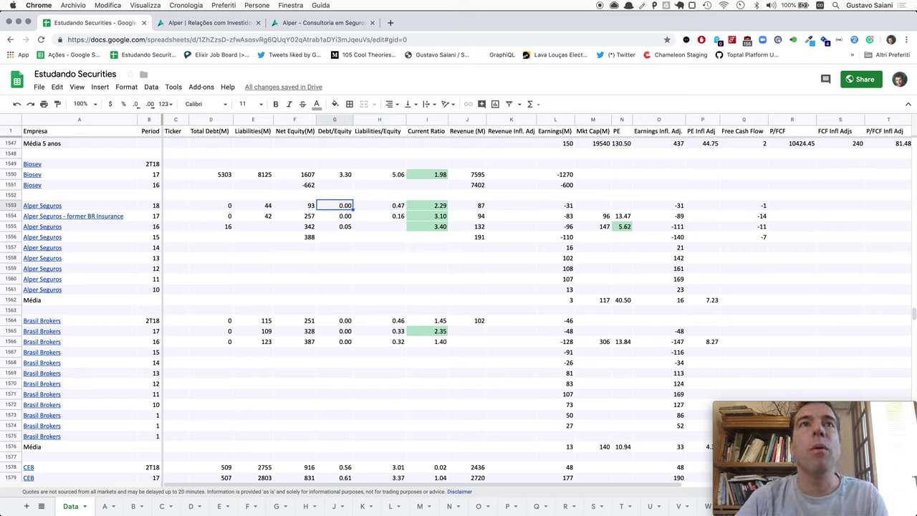
key("Right")
key("Right")
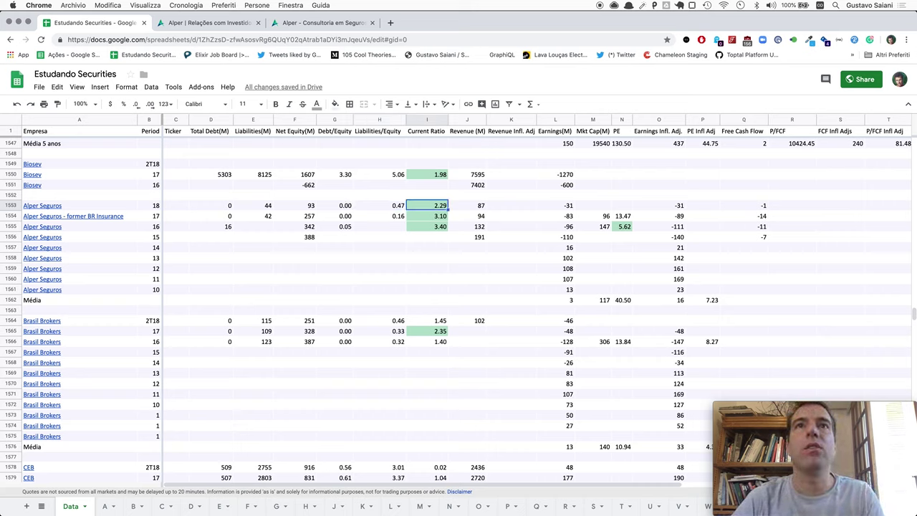
- Look up the 2018 revenue in the PDF's consolidated income statement and set the 2018 Revenue of Alper Seguros to 88
key("super+Tab")
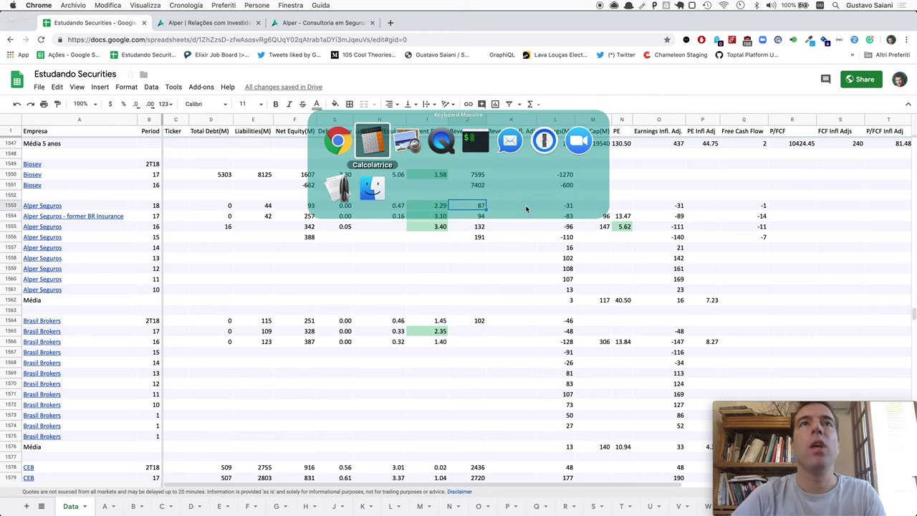
scroll(450, 302, "down", 15)
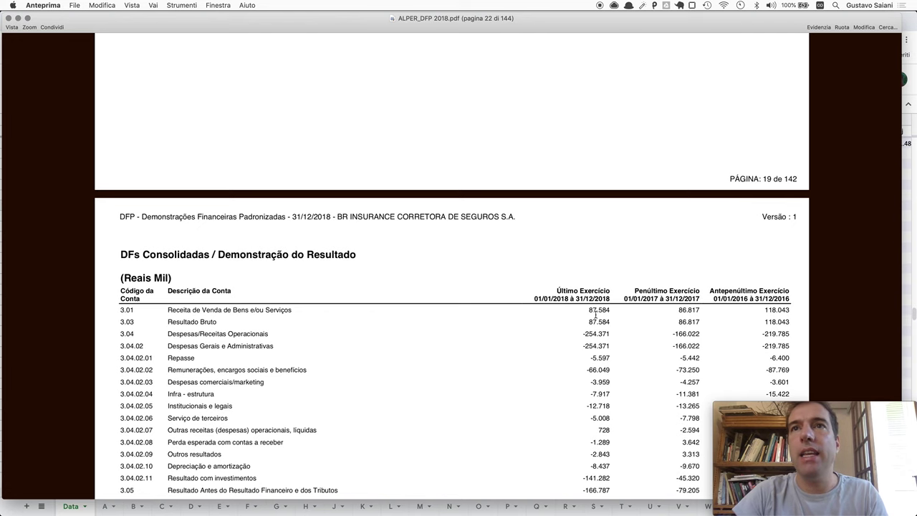
key("super+Tab")
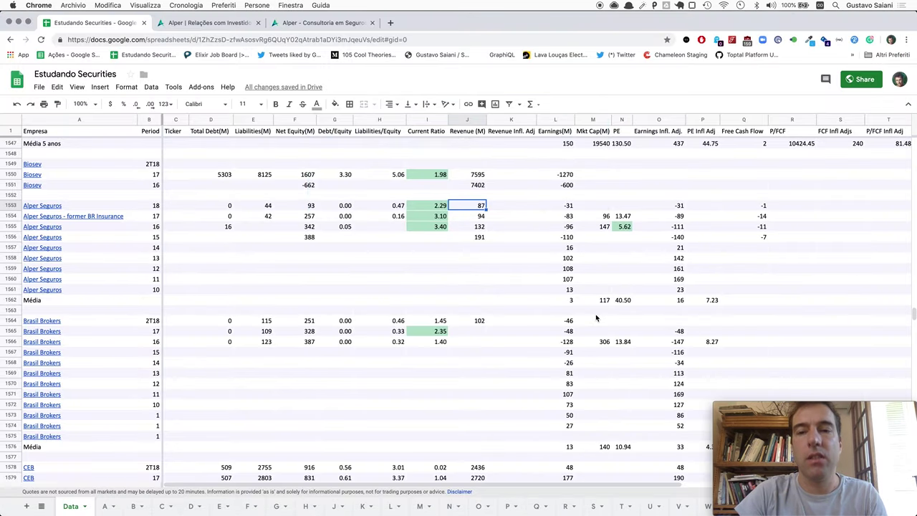
type("88")
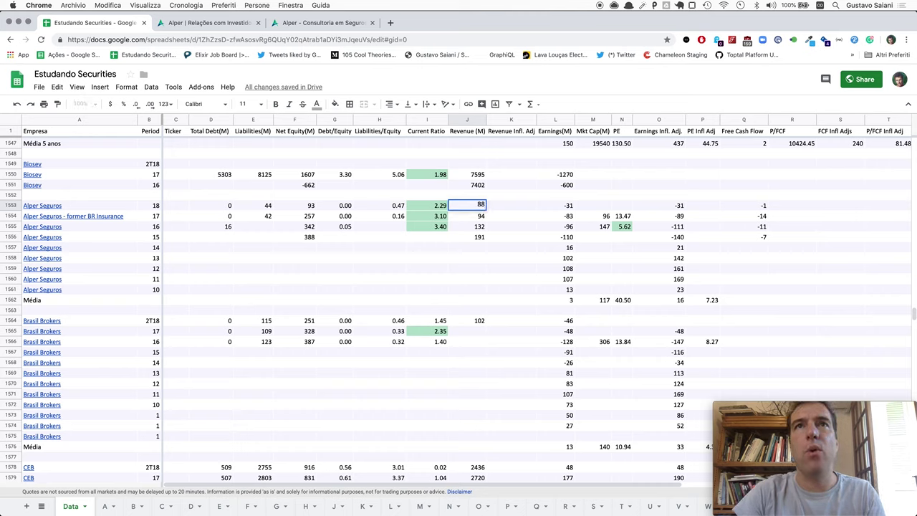
key("Return")
key("Up")
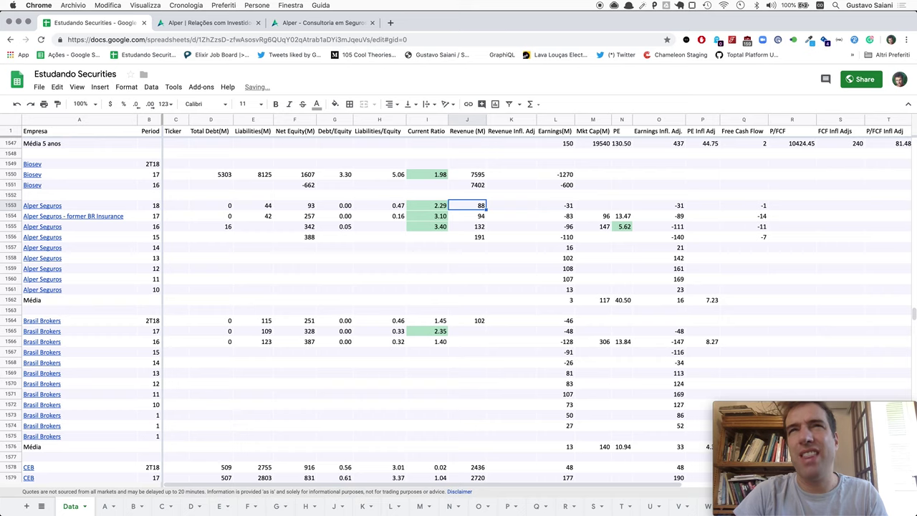
- Look up the 2018 consolidated profit or loss in the PDF and set the 2018 Earnings of Alper Seguros to -164
key("Right")
key("Right")
key("super+Tab")
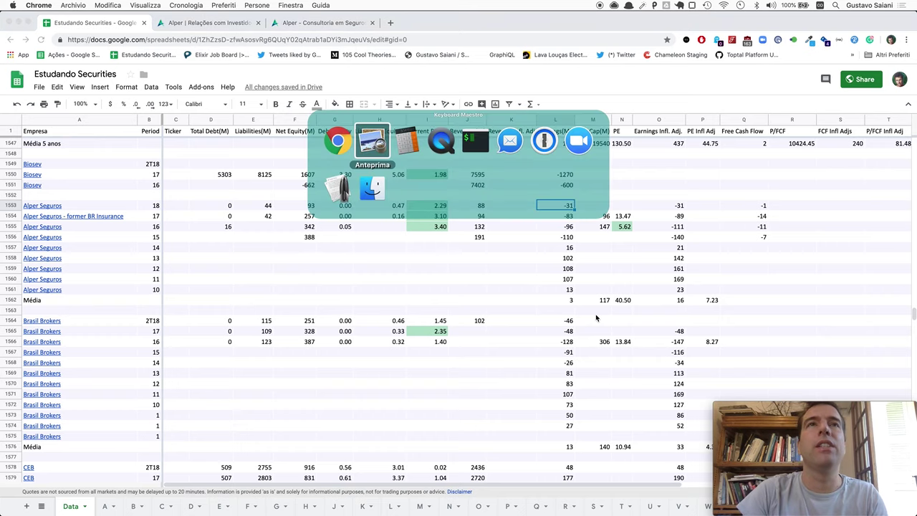
scroll(595, 314, "down", 10)
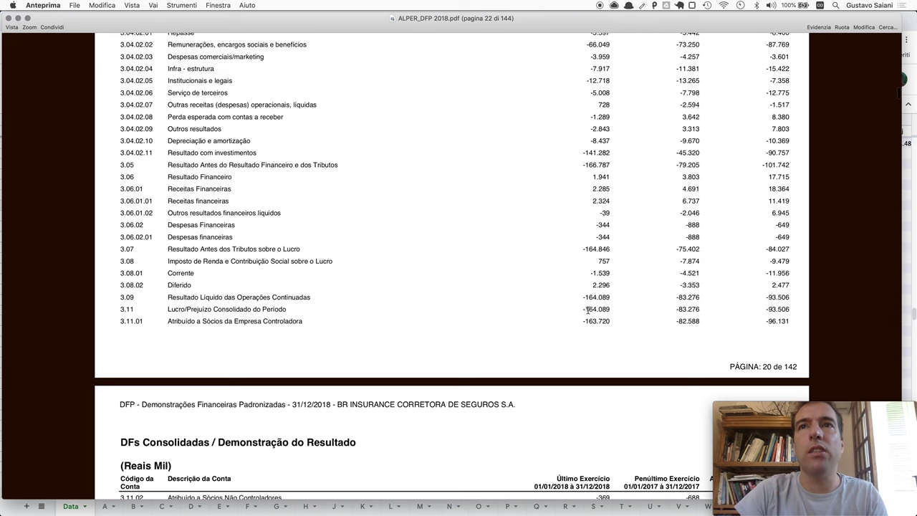
key("super+Tab")
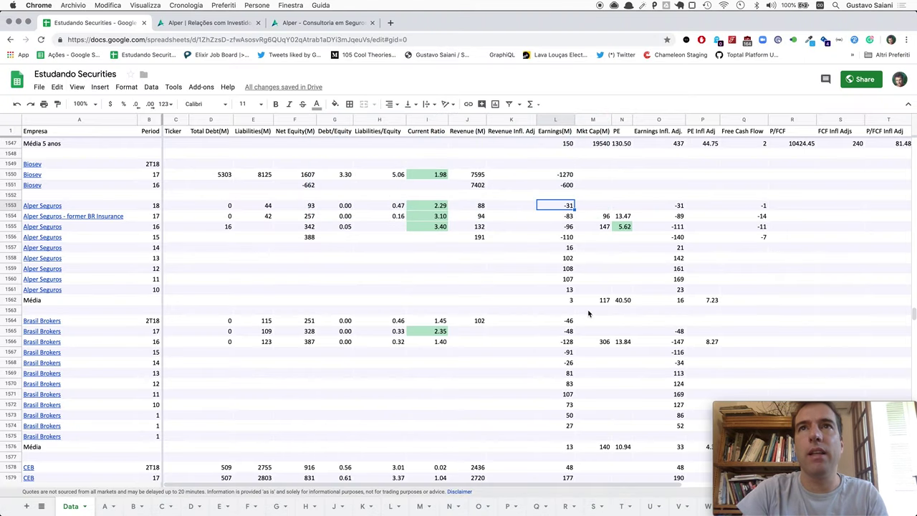
type("-164")
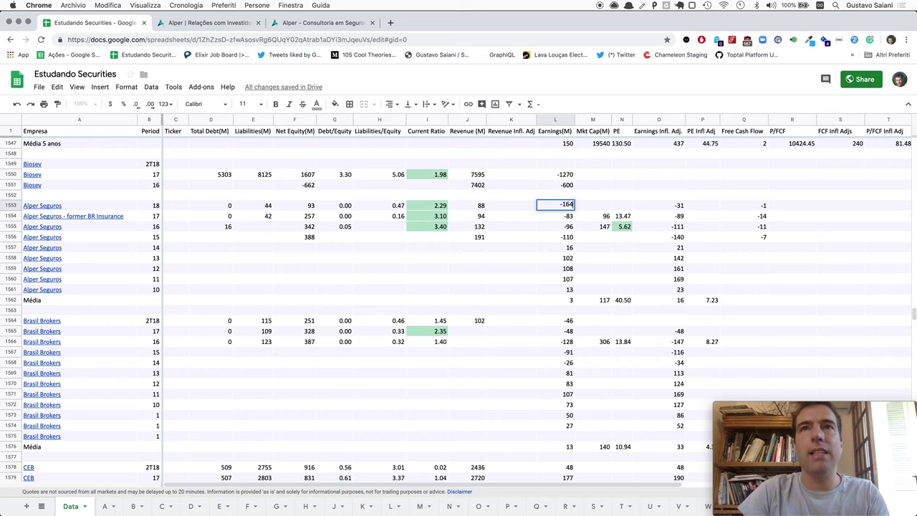
key("Return")
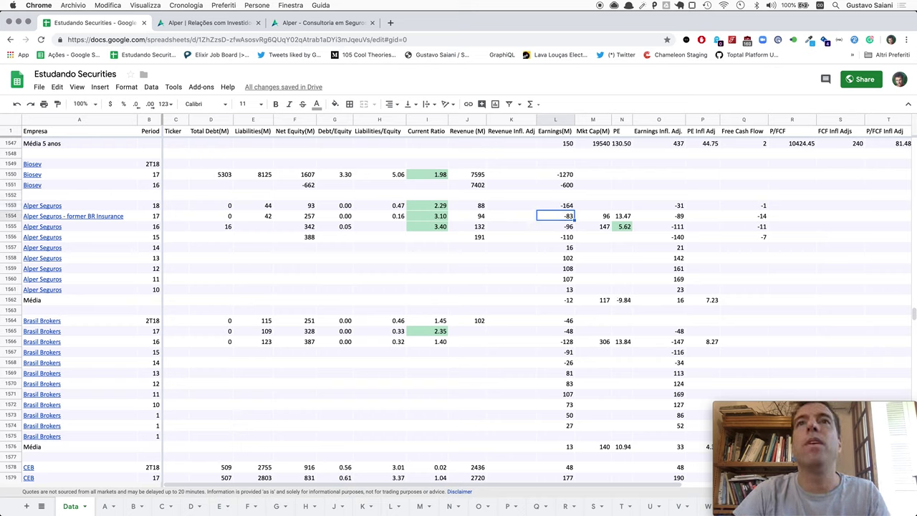
- Copy the 2018 Earnings value of Alper Seguros into its Earnings Infl. Adj. cell
key("Up")
key("Down")
key("Down")
key("Up")
key("Up")
key("ctrl+c")
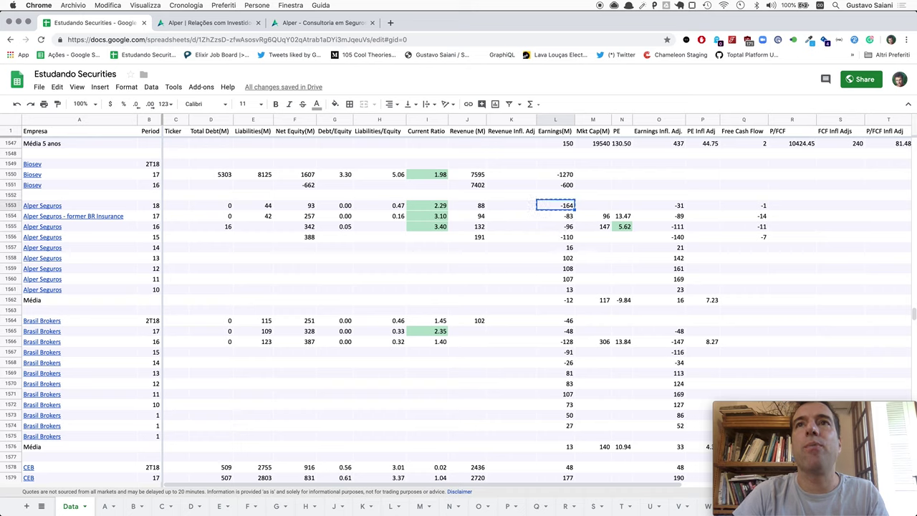
key("Right")
key("Right")
key("Right")
key("Right")
key("ctrl+v")
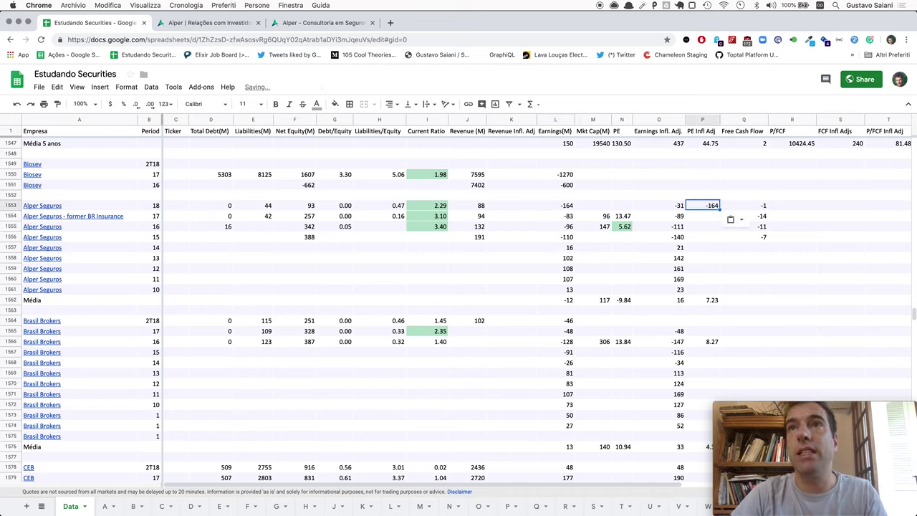
key("ctrl+z")
key("Left")
key("ctrl+v")
- Check the formula behind the Alper Seguros Média value in the Earnings Infl. Adj. column, leaving it unedited
key("Down")
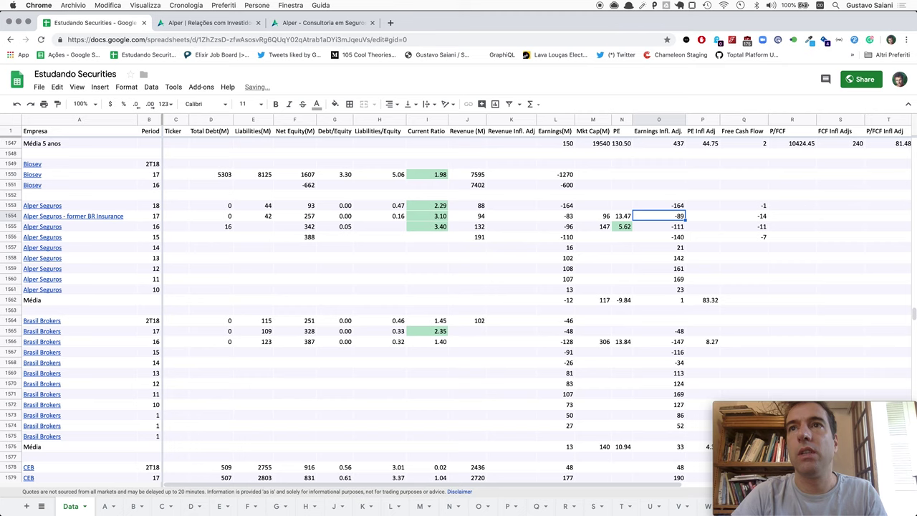
key("Down")
key("Down")
key("Down")
key("Down")
key("Down")
key("Down")
key("Down")
key("Down")
key("Return")
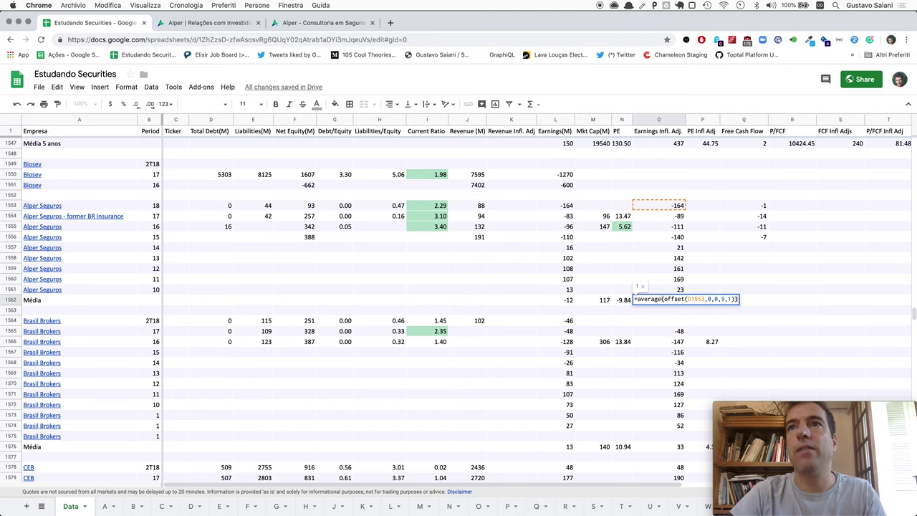
key("Escape")
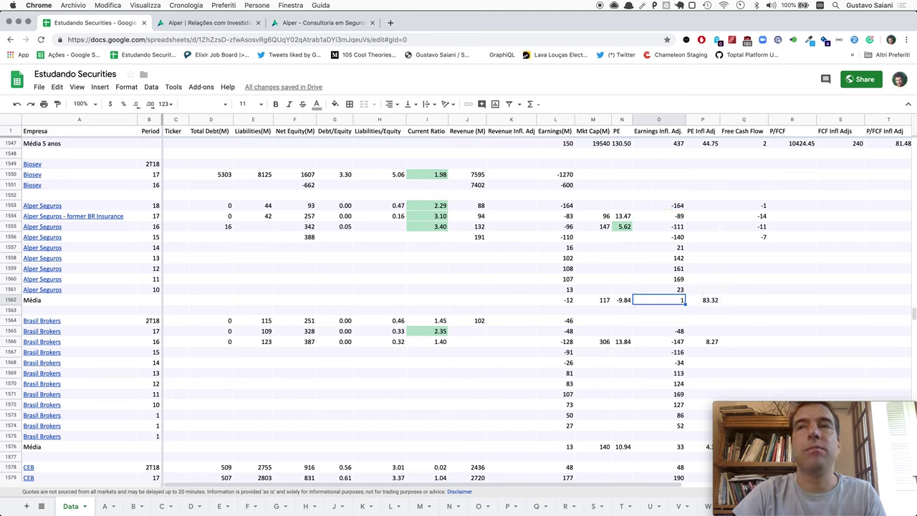
- Switch to the PDF in Preview and examine the 2018 operating and investing cash flows in the consolidated cash flow statement
key("super+Tab")
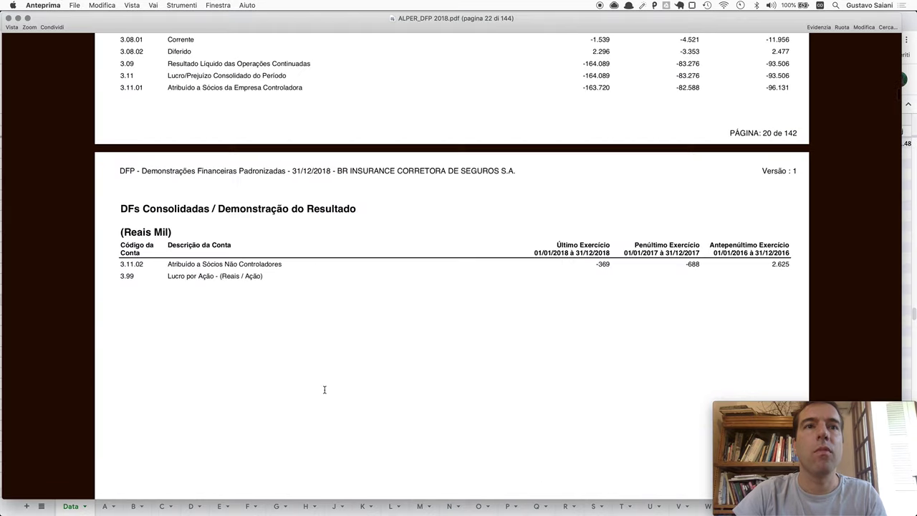
scroll(325, 390, "down", 20)
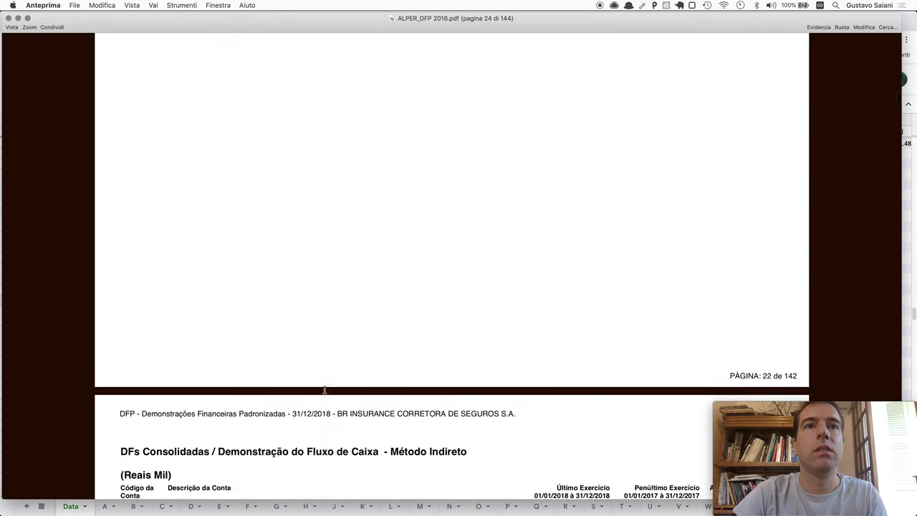
scroll(324, 390, "down", 10)
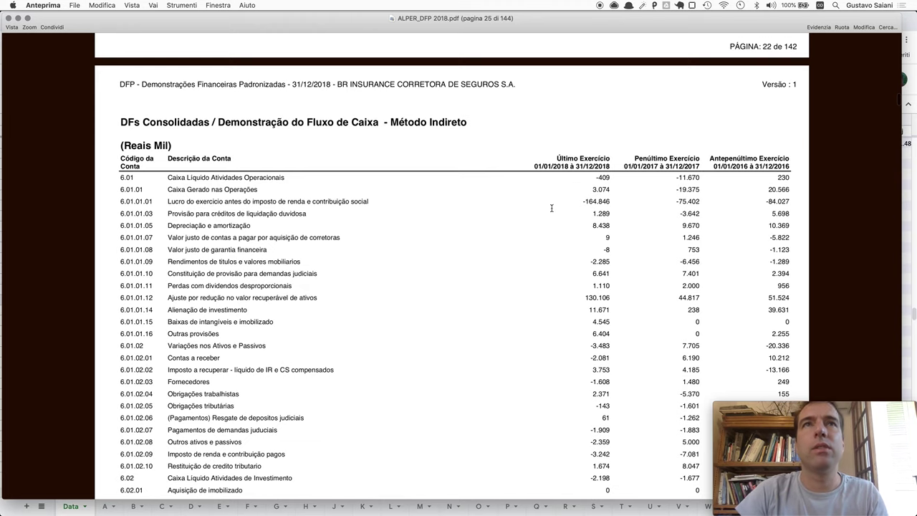
scroll(552, 208, "down", 2)
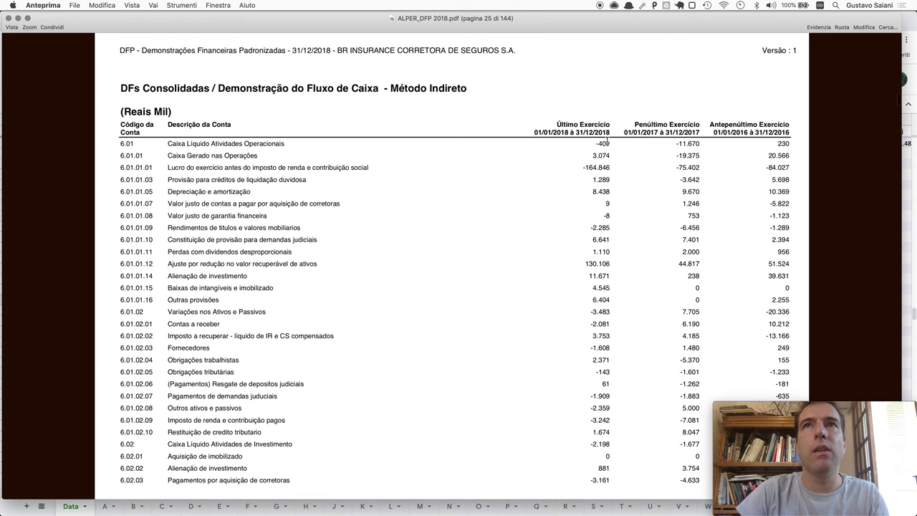
scroll(480, 150, "down", 10)
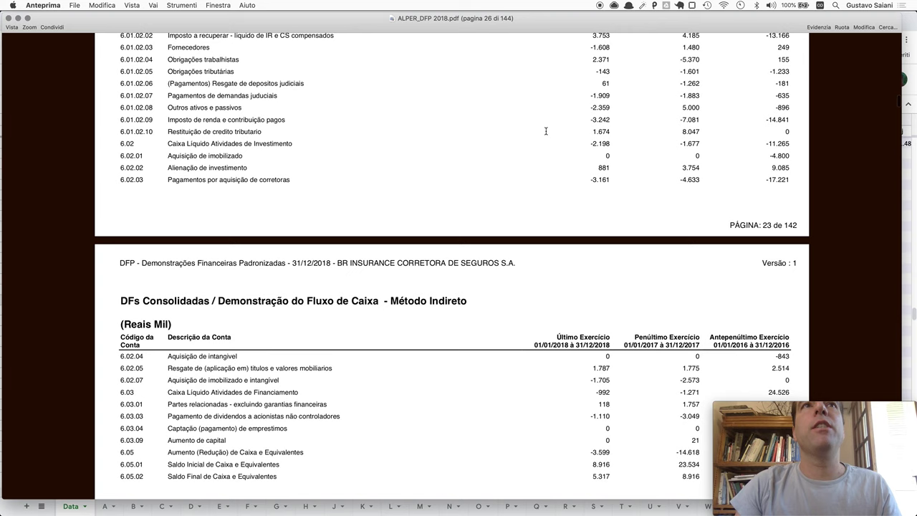
- Return to the spreadsheet in Chrome and set the 2018 Free Cash Flow of Alper Seguros to -2
key("super+Tab")
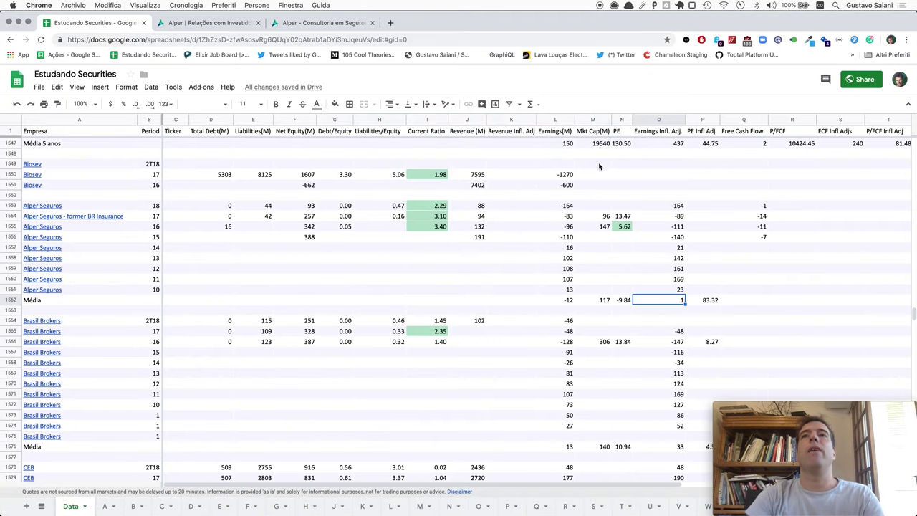
left_click(749, 206)
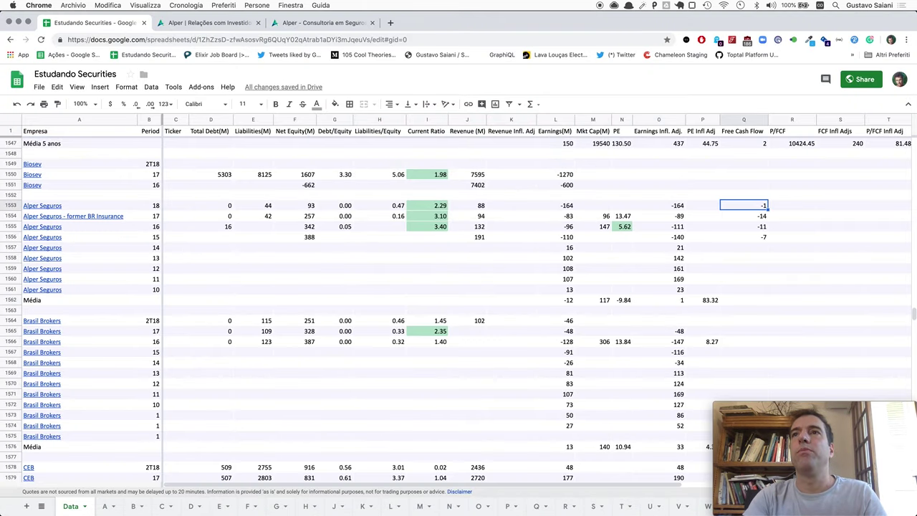
type("-2")
key("Return")
scroll(839, 244, "right", 2)
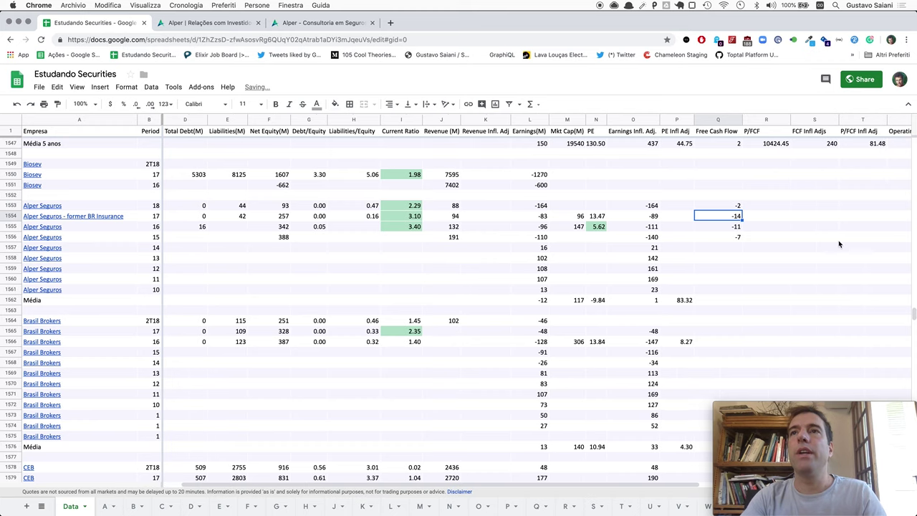
scroll(770, 251, "right", 3)
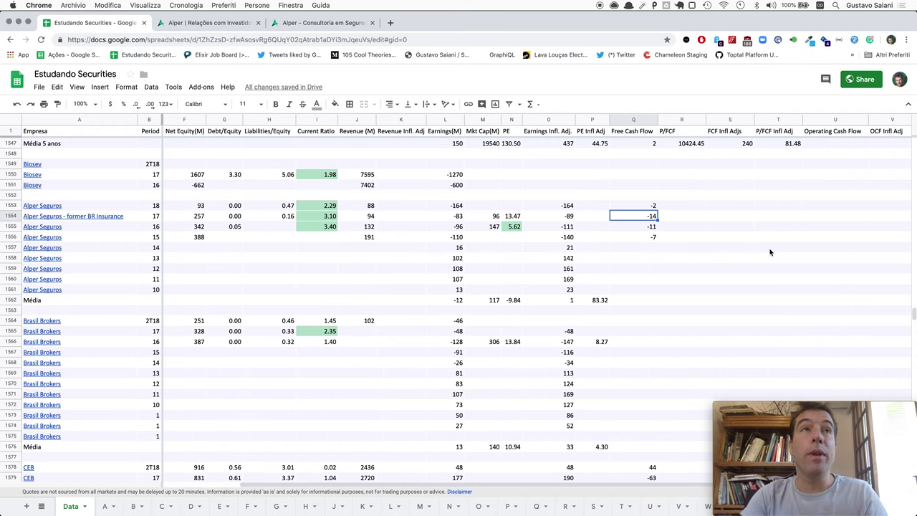
- Search Google in a new tab for "alper seguros market cap" and open the Bloomberg result for Alper Consultoria e Corretora de Seguros
key("super+t")
type("alp")
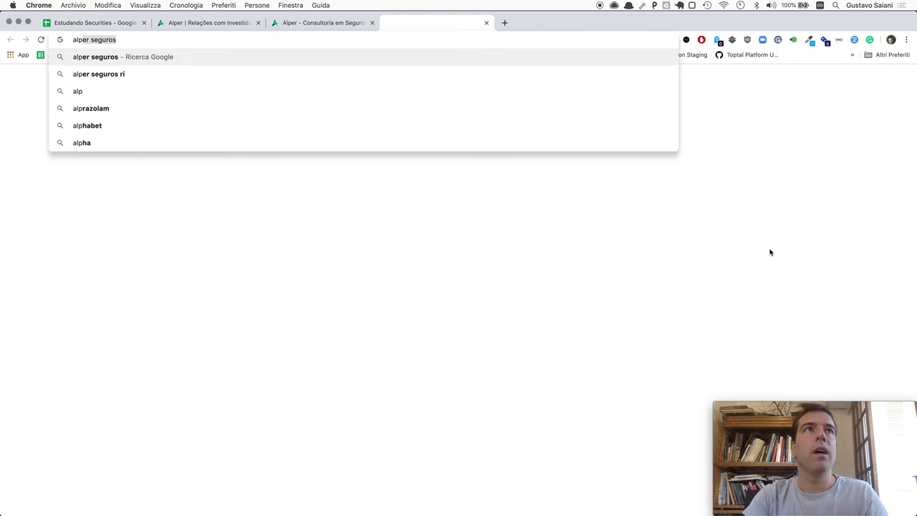
type("er seguros market cap")
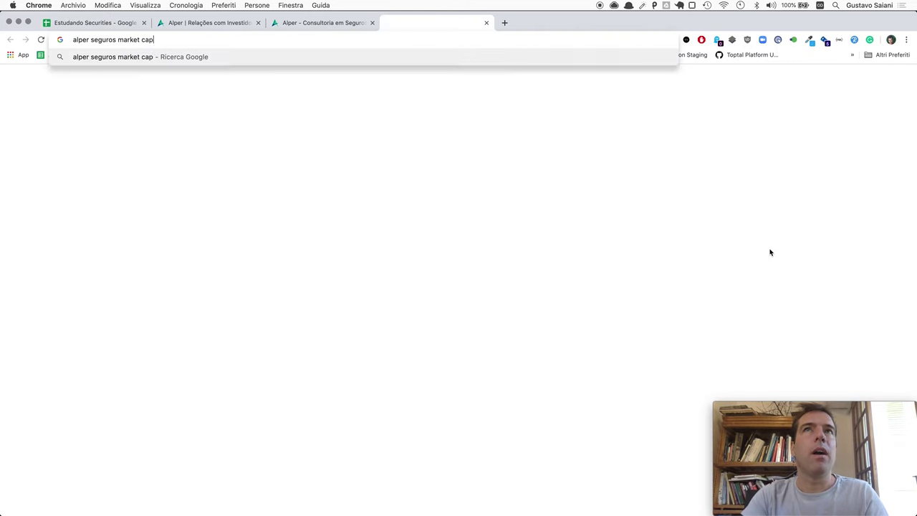
key("Return")
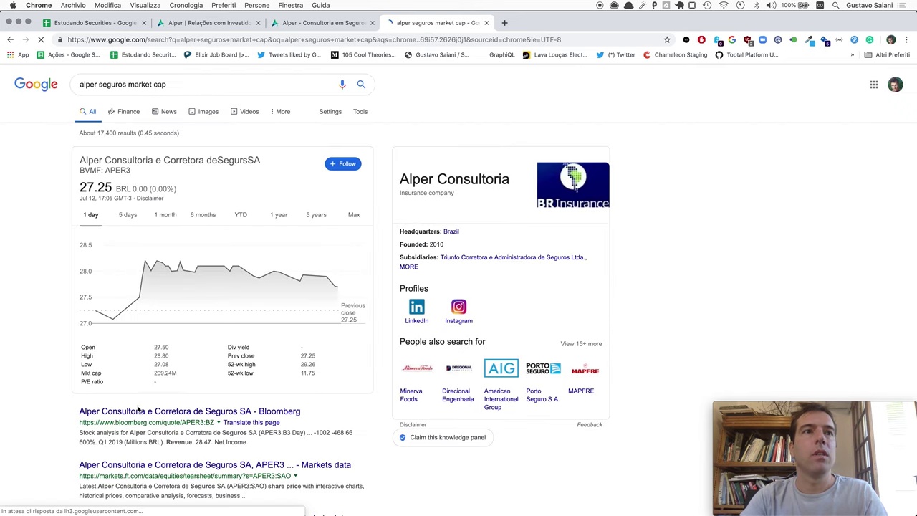
left_click(140, 414)
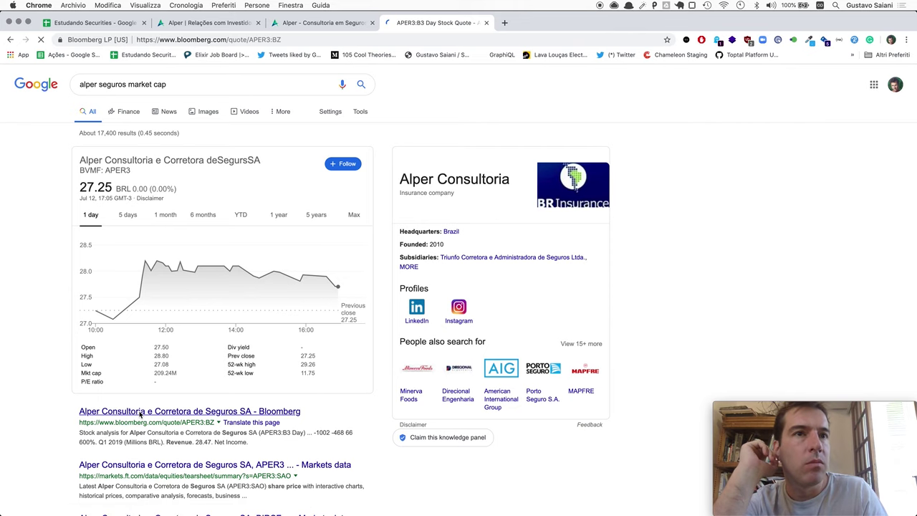
- Check the market cap on the Bloomberg page, return to the spreadsheet and set the Mkt Cap of the Alper Seguros Média row to 209
scroll(342, 442, "down", 1)
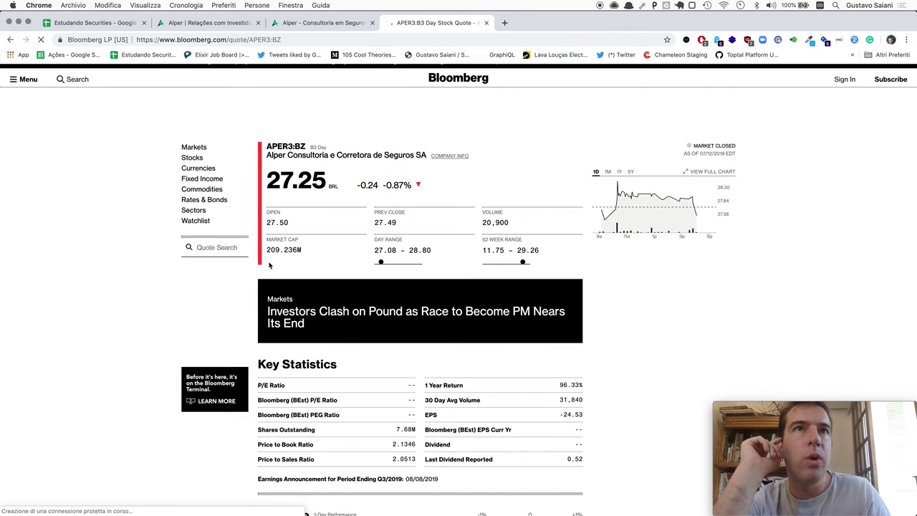
key("super+1")
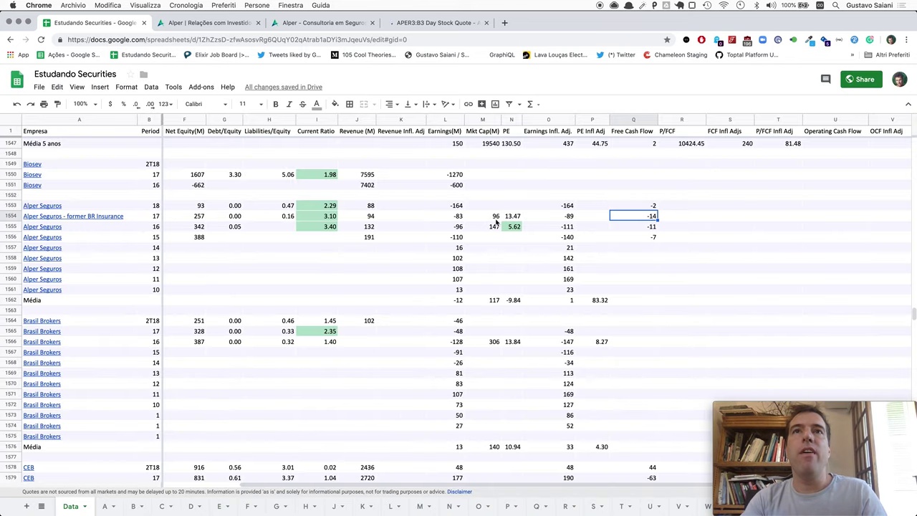
left_click(494, 300)
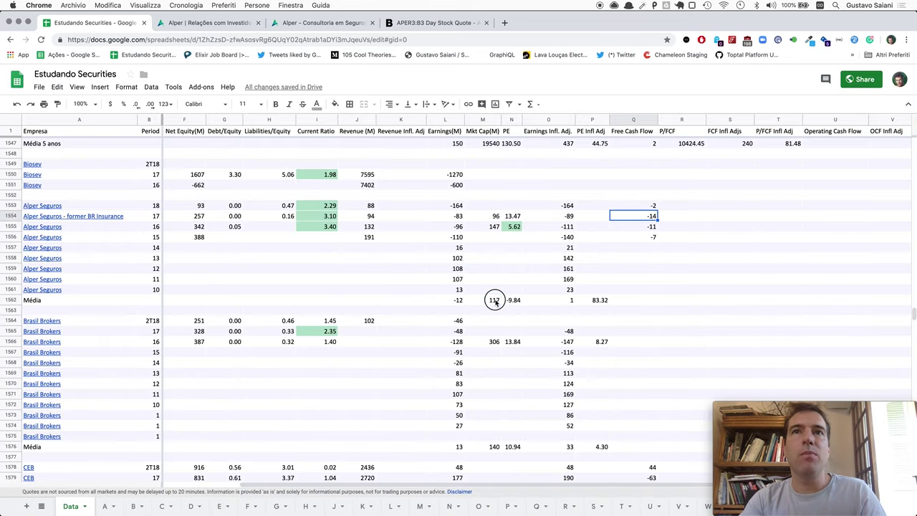
type("209")
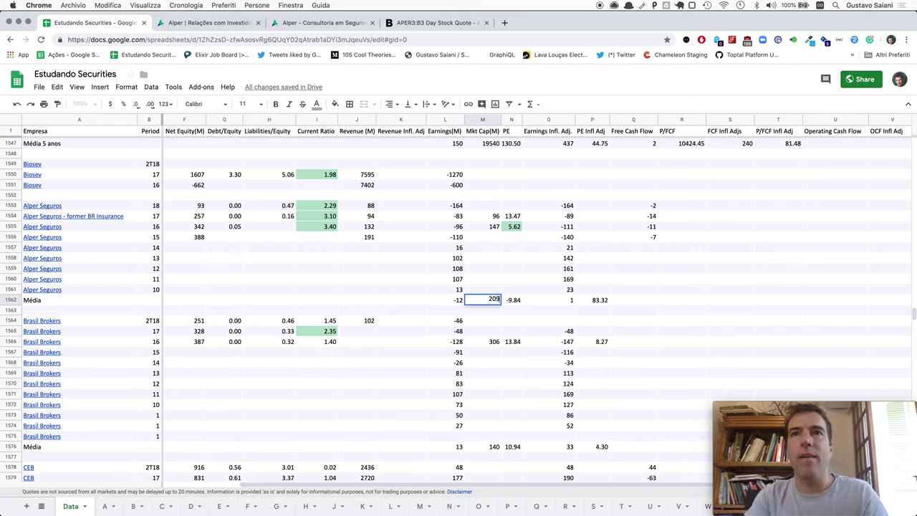
key("Tab")
- Set the Earnings Infl. Adj. value in the Alper Seguros Média row to 209
key("Tab")
key("Tab")
key("Left")
type("209")
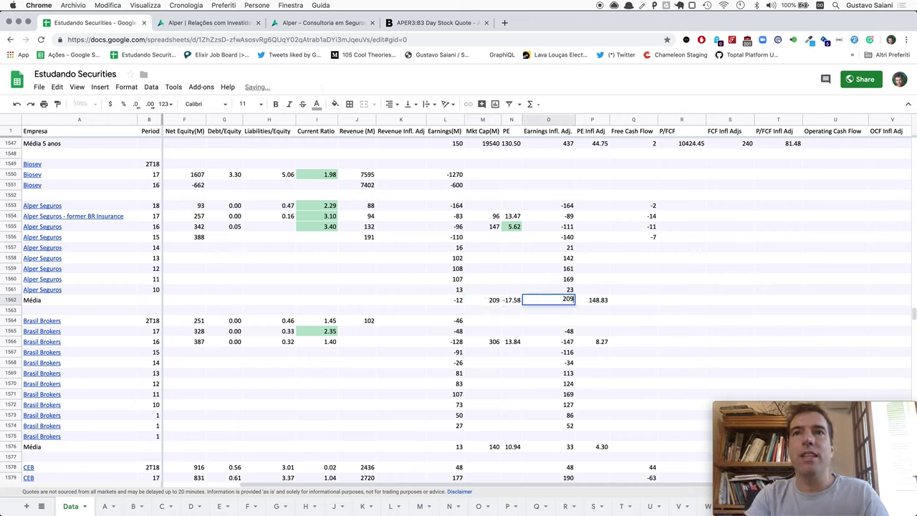
key("Left")
- Set the 2018 Mkt Cap of Alper Seguros to 209
key("Left")
key("Up")
key("Up")
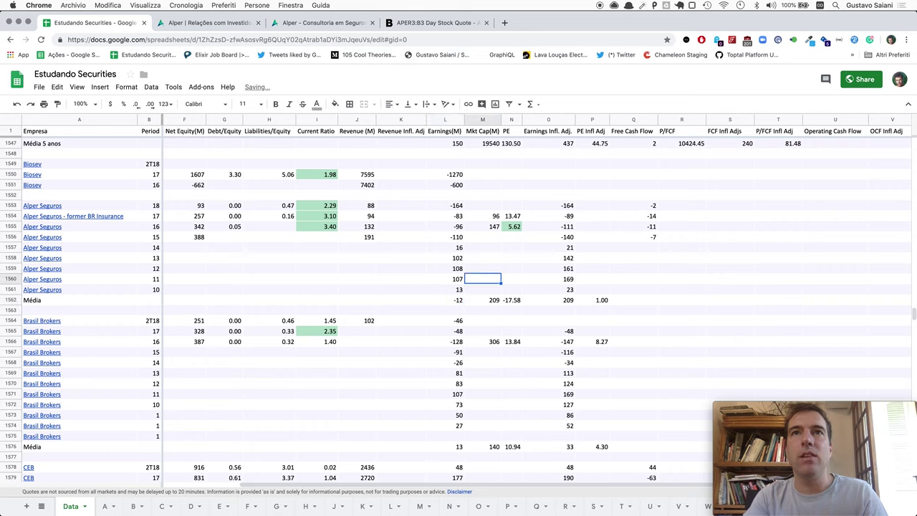
key("Up")
key("Up")
key("Up")
key("Up")
key("Up")
key("Up")
key("Up")
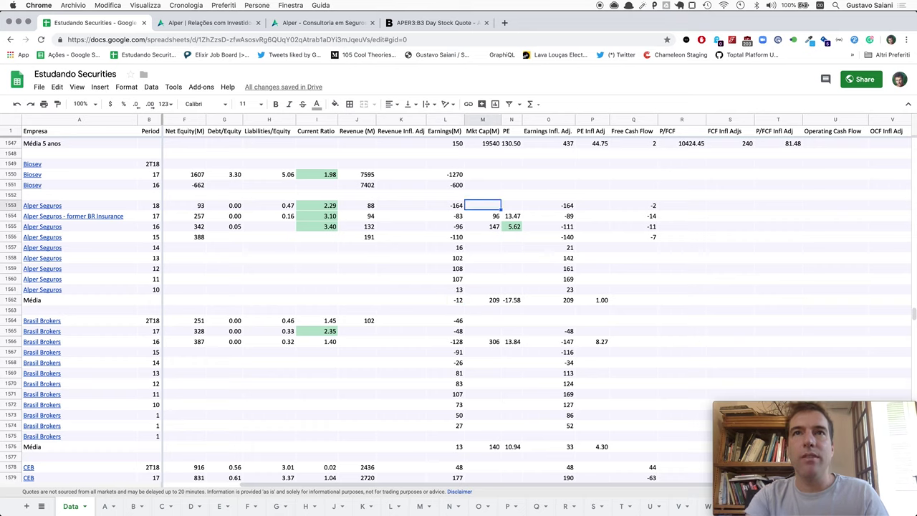
type("209")
key("Tab")
- Set the 2018 PE of Alper Seguros to -17.58 and its PE Infl Adj to 1.00
type("-1")
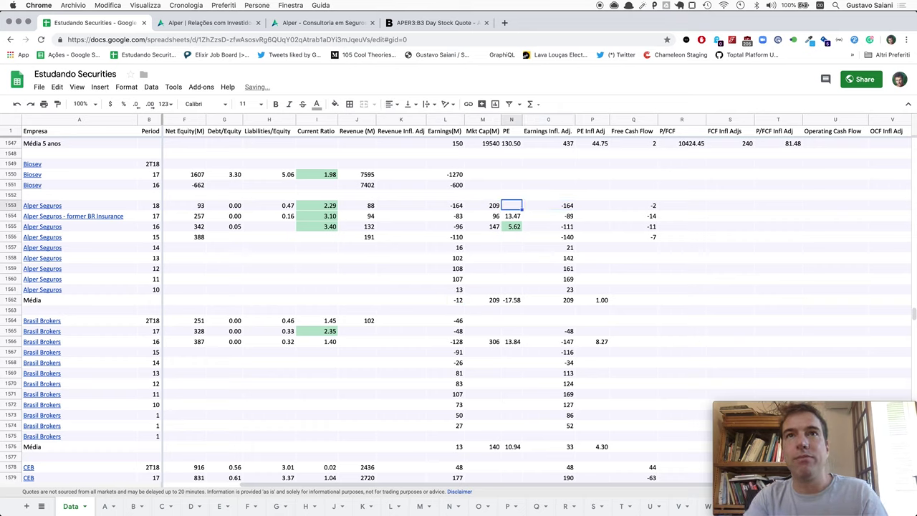
type("7.58")
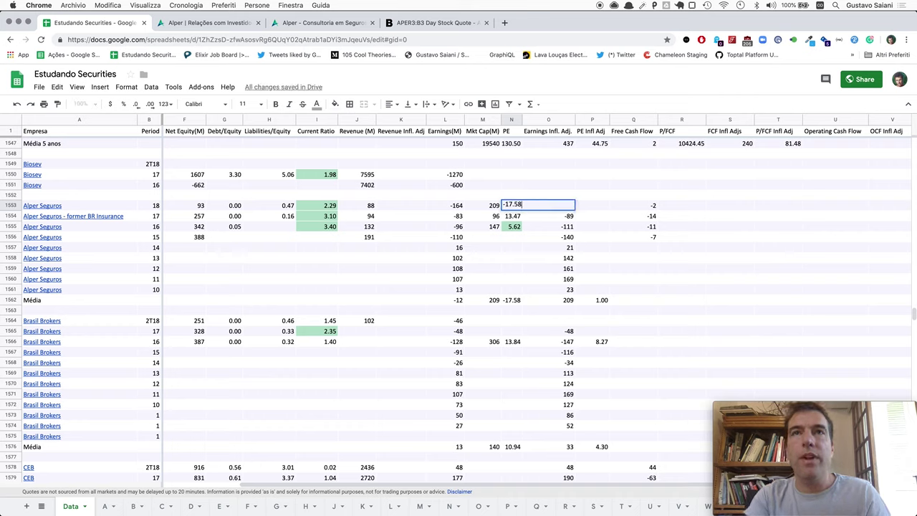
key("Tab")
key("Tab")
type("1.")
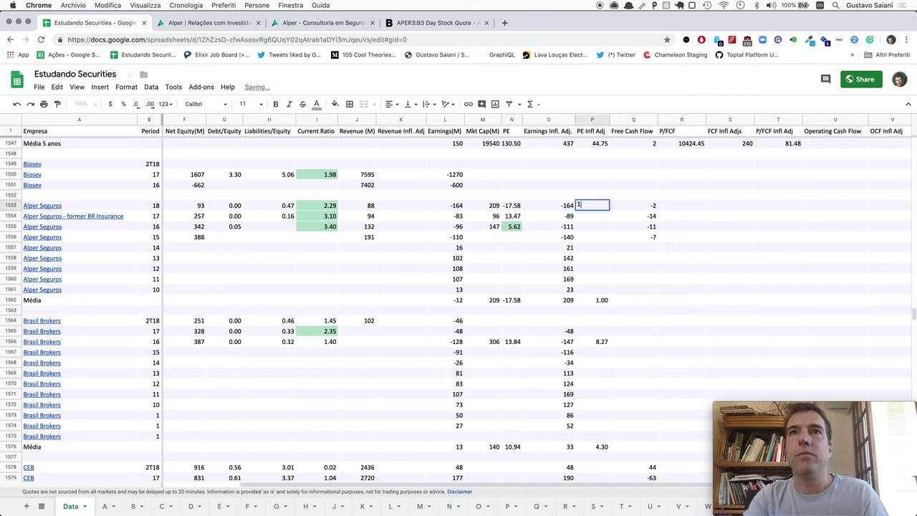
type("00")
key("Return")
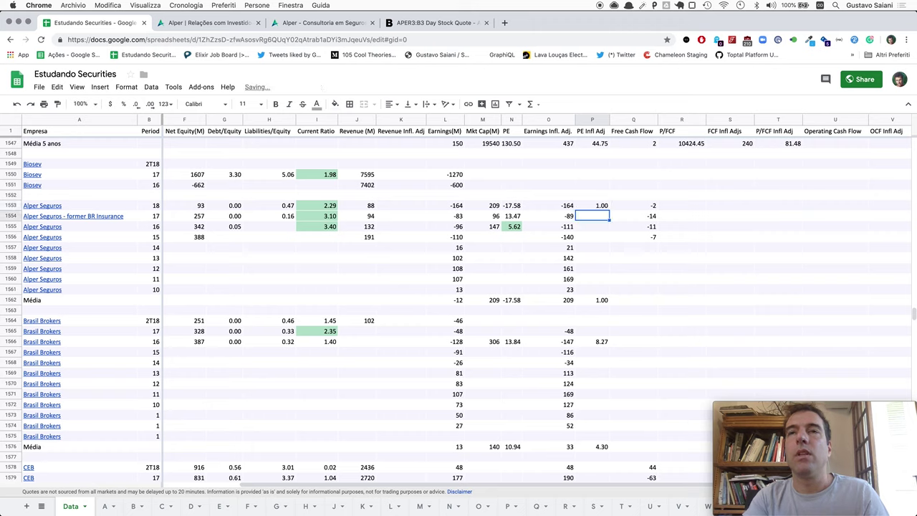